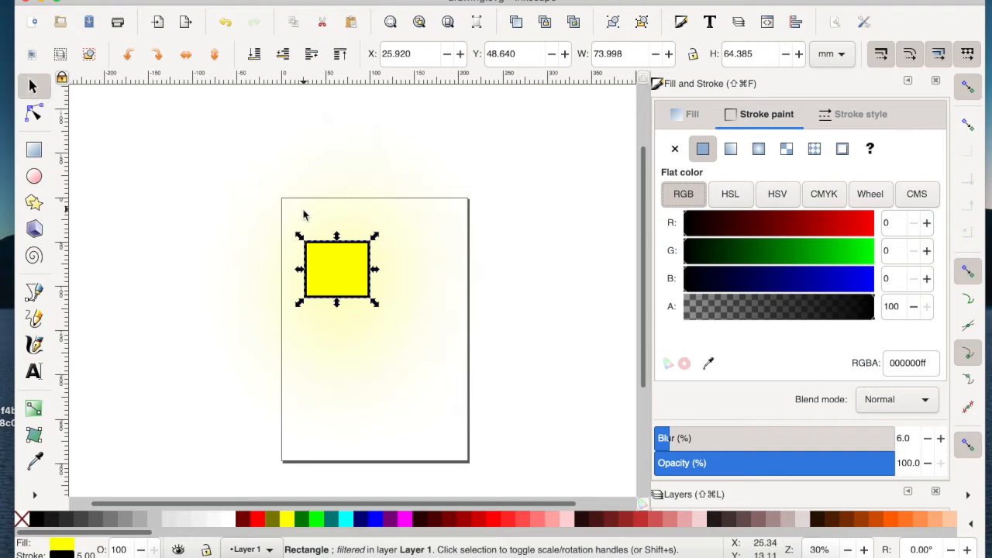
Delete the small yellow rectangle and draw a new rectangle about 144 mm wide and 121 mm high on the page
{"action": "left_click_drag", "start_coordinate": [279, 210], "coordinate": [396, 313]}
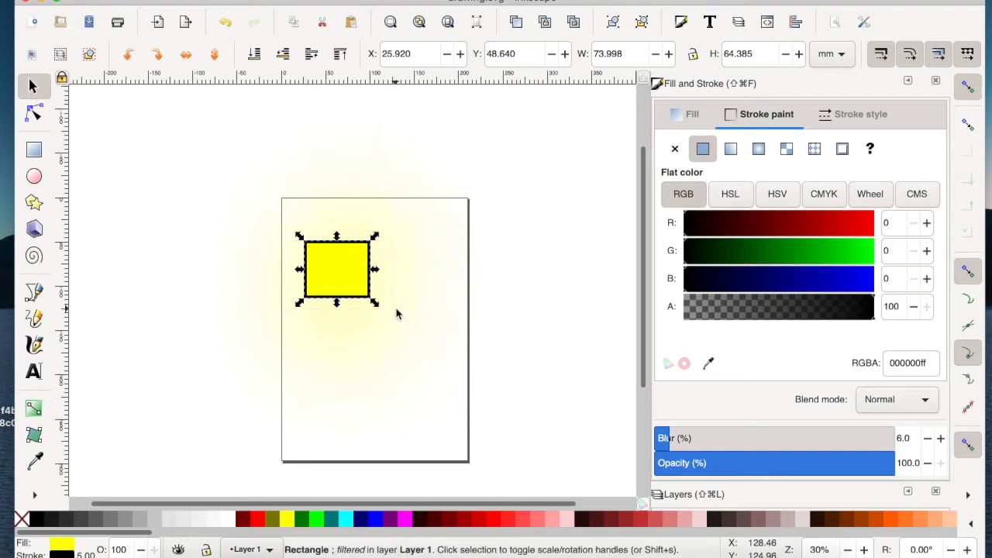
{"action": "key", "text": "Delete"}
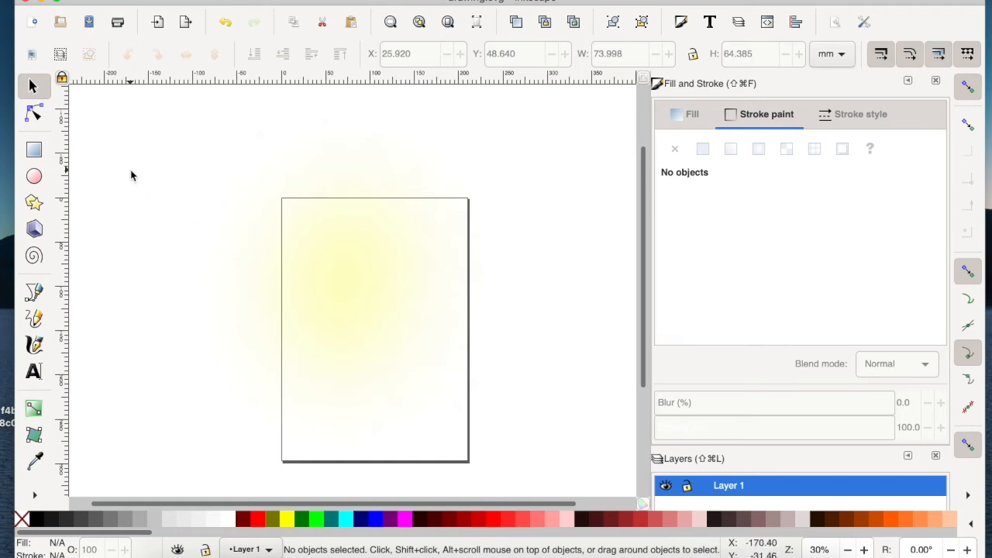
{"action": "left_click", "coordinate": [34, 150]}
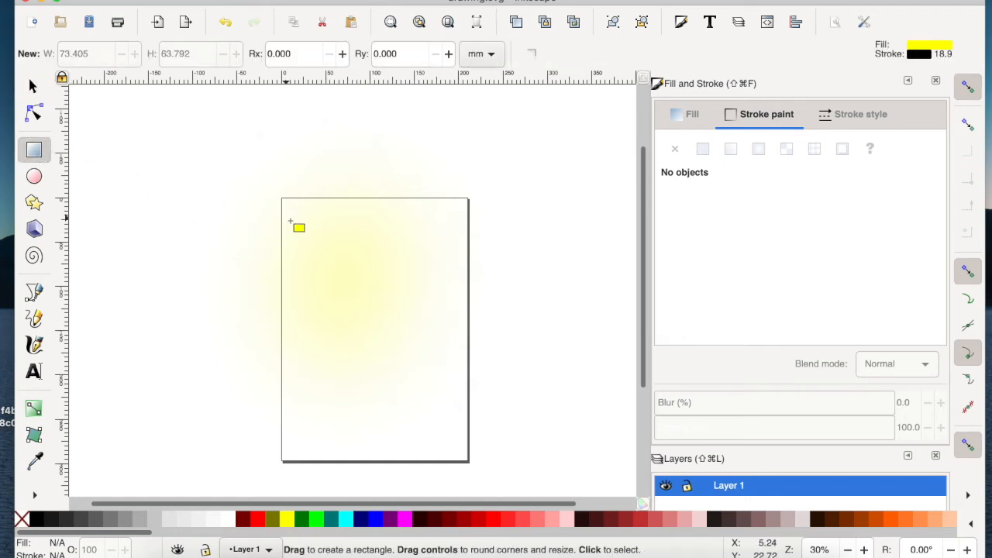
{"action": "mouse_move", "coordinate": [296, 211]}
{"action": "left_mouse_down"}
{"action": "mouse_move", "coordinate": [394, 283]}
{"action": "mouse_move", "coordinate": [408, 313]}
{"action": "mouse_move", "coordinate": [424, 320]}
{"action": "left_mouse_up"}
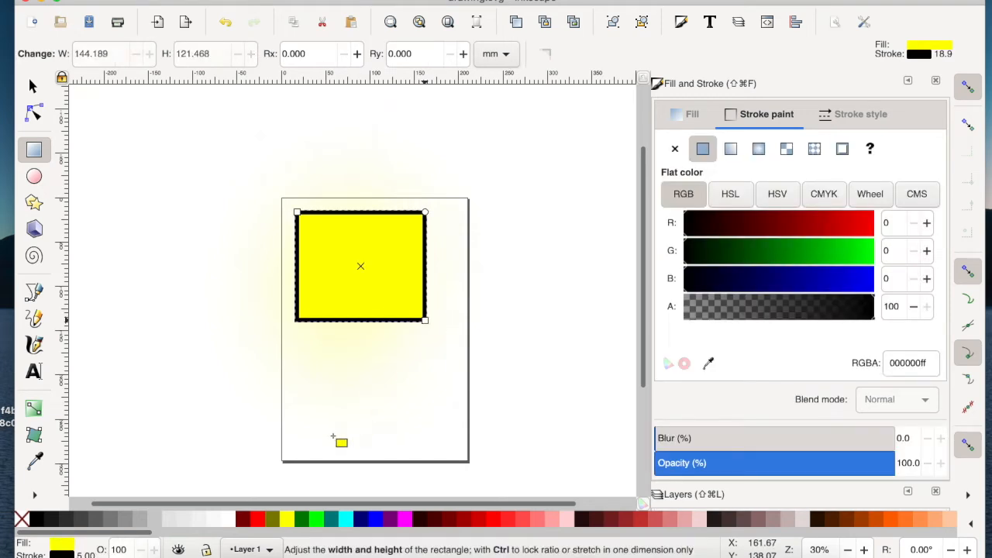
Try red, fuchsia and very dark red fills on the rectangle, ending with an orange fill
{"action": "left_click", "coordinate": [258, 522]}
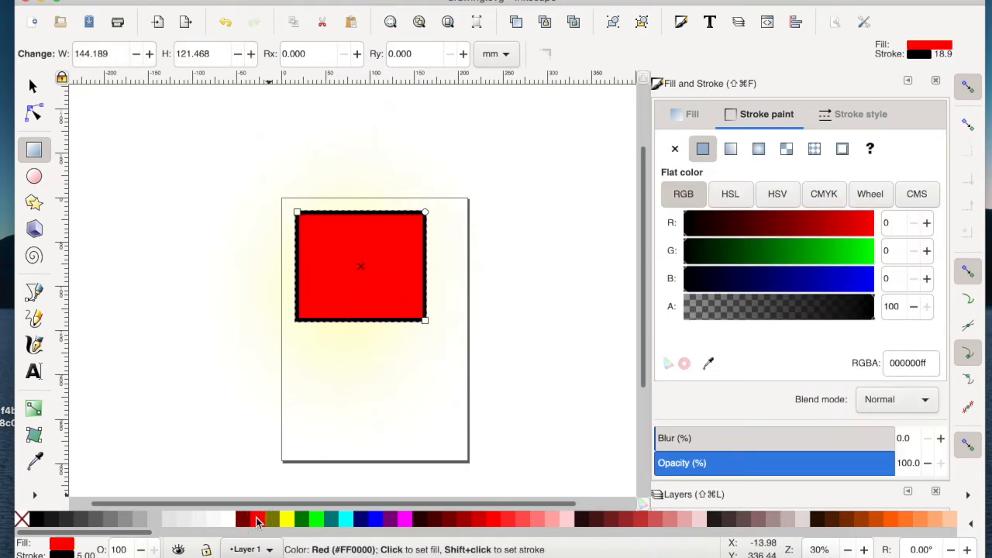
{"action": "left_click", "coordinate": [403, 522]}
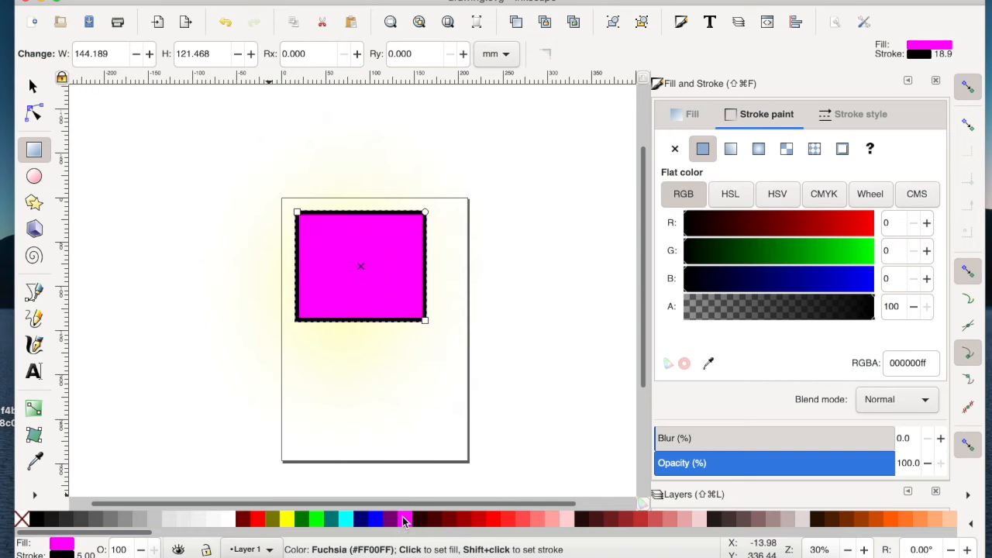
{"action": "left_click", "coordinate": [493, 522]}
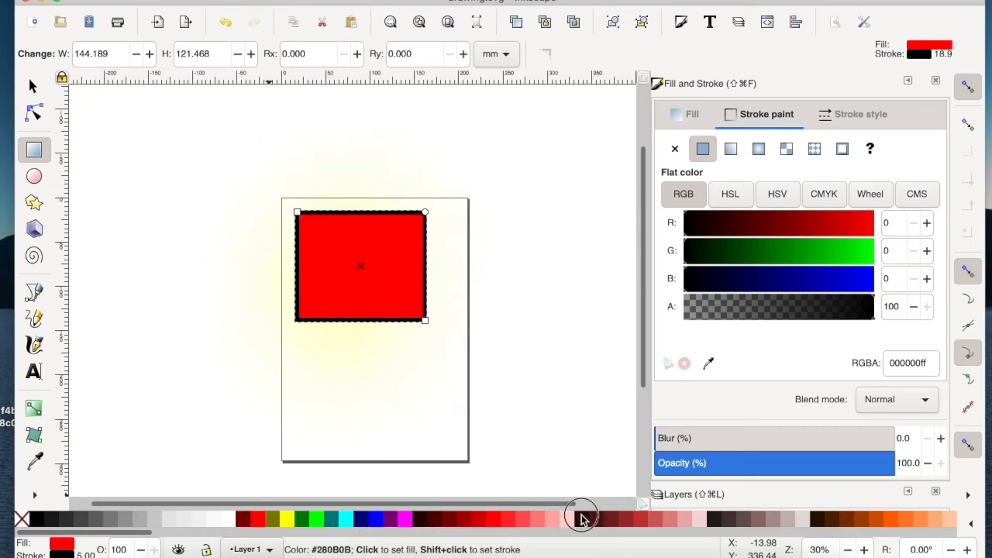
{"action": "left_click", "coordinate": [583, 519]}
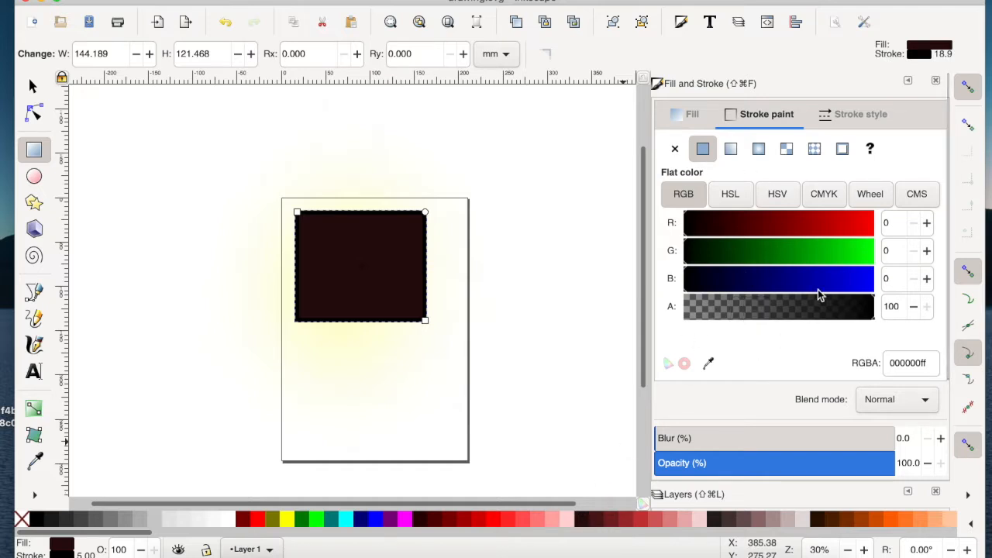
{"action": "left_click", "coordinate": [892, 522]}
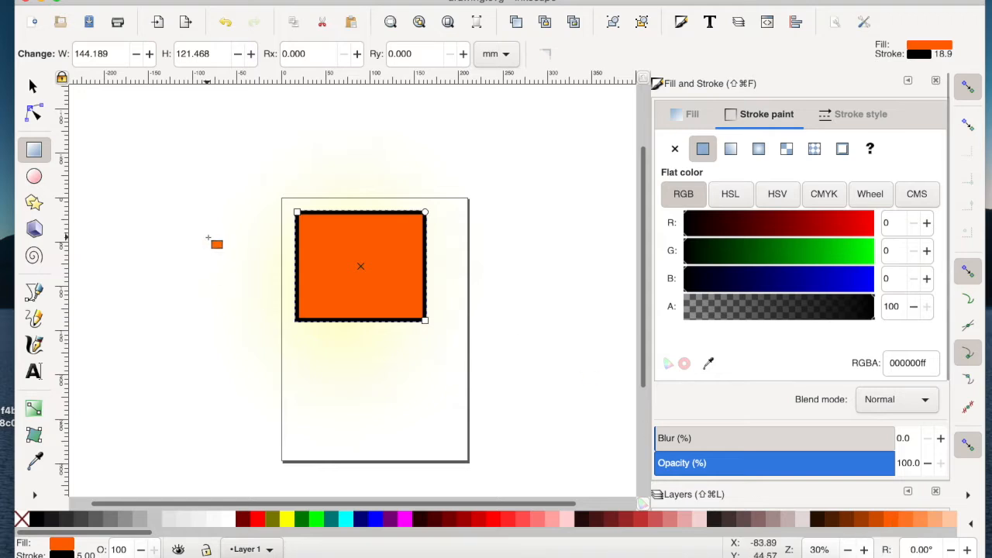
Scale the rectangle to about 151 mm wide and 78 mm high, and try rotating it 90° counterclockwise and back clockwise
{"action": "left_click", "coordinate": [33, 87]}
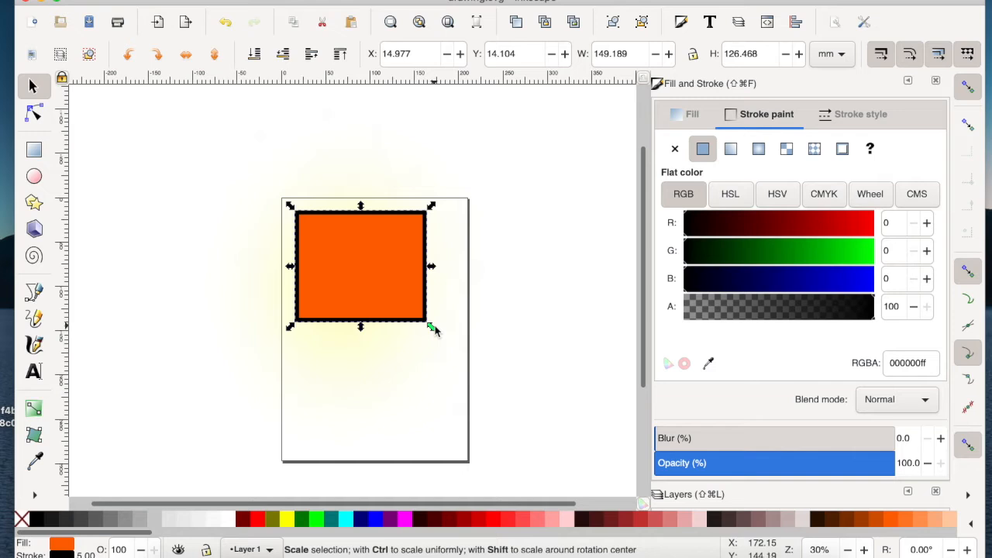
{"action": "mouse_move", "coordinate": [432, 327]}
{"action": "left_mouse_down"}
{"action": "mouse_move", "coordinate": [395, 358]}
{"action": "mouse_move", "coordinate": [458, 354]}
{"action": "mouse_move", "coordinate": [422, 413]}
{"action": "mouse_move", "coordinate": [435, 320]}
{"action": "left_mouse_up"}
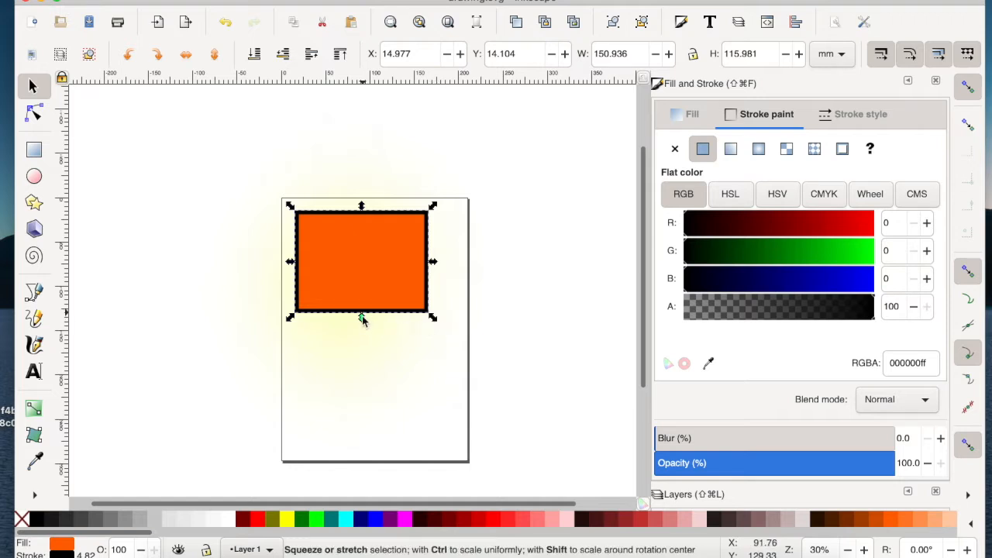
{"action": "left_click_drag", "start_coordinate": [361, 324], "coordinate": [360, 285]}
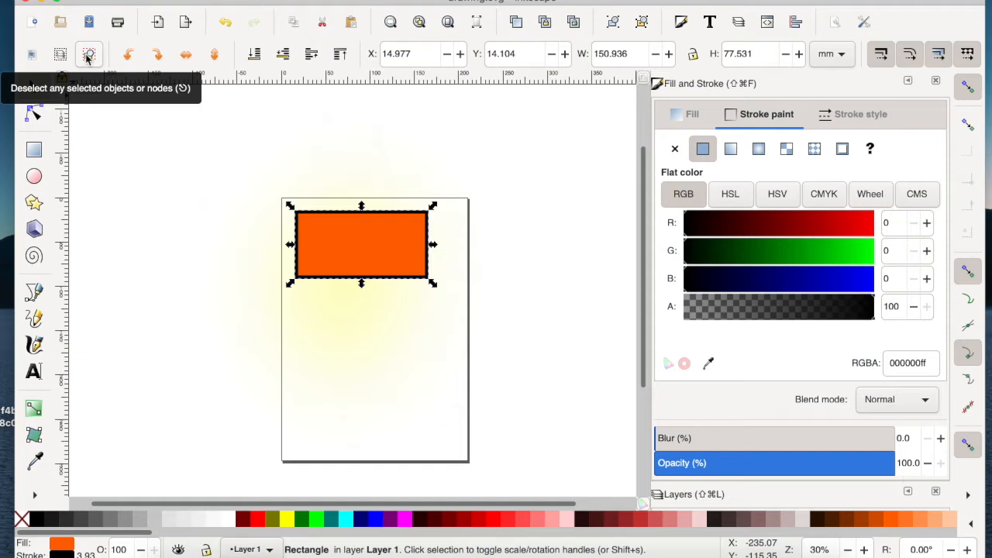
{"action": "left_click", "coordinate": [128, 54]}
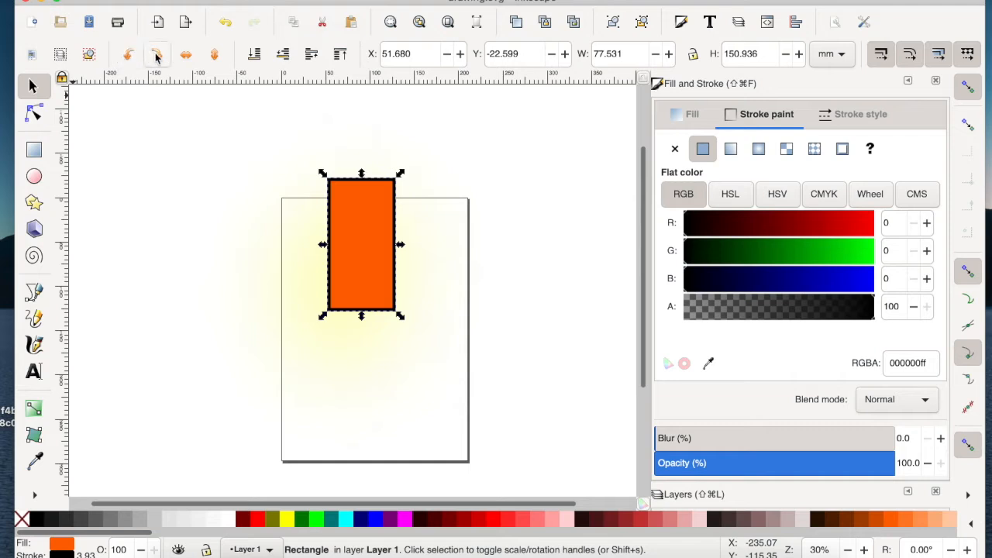
{"action": "left_click", "coordinate": [156, 54]}
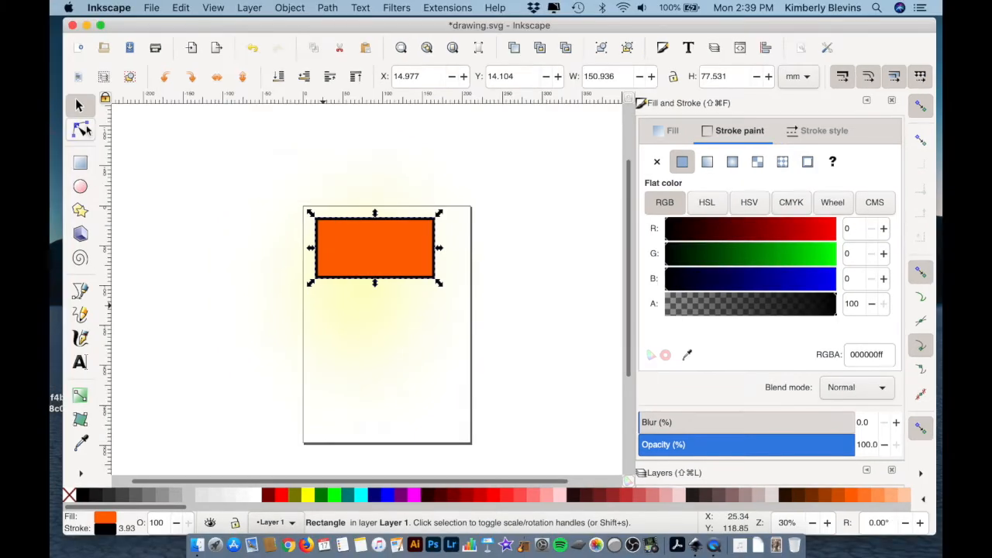
Enlarge the orange rectangle from its lower-right corner handle with the Node tool and reselect the shape
{"action": "left_click", "coordinate": [35, 114]}
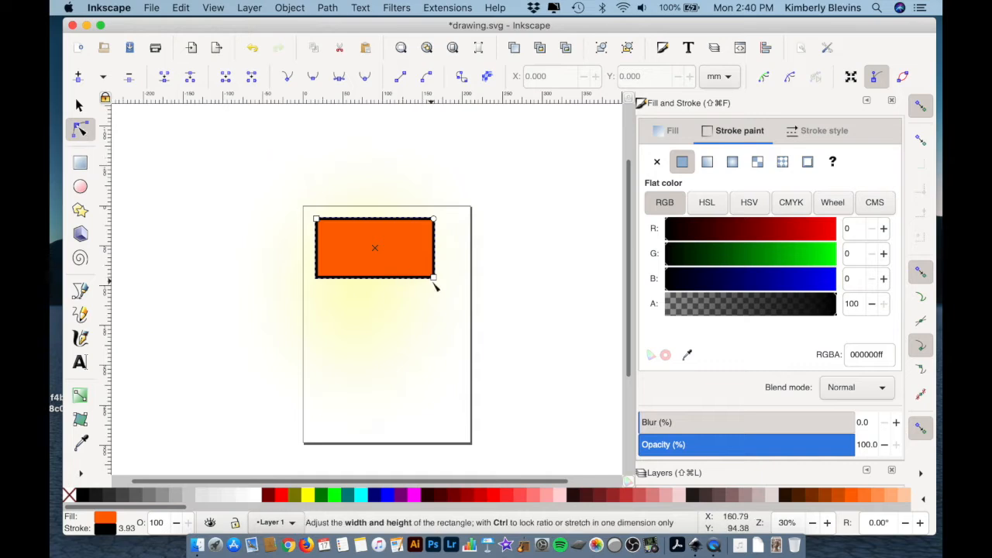
{"action": "left_click_drag", "start_coordinate": [432, 278], "coordinate": [455, 297]}
{"action": "left_click", "coordinate": [472, 271]}
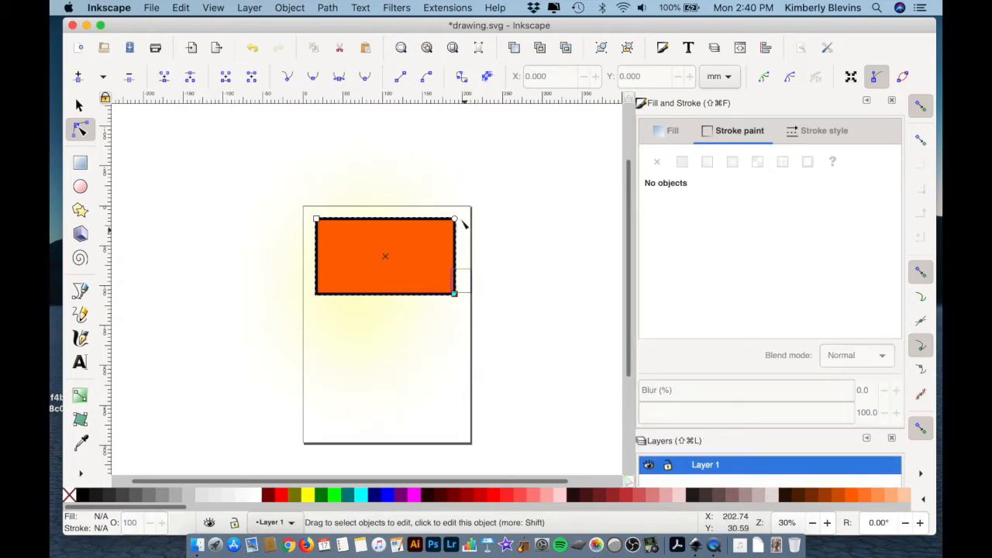
{"action": "left_click", "coordinate": [432, 252]}
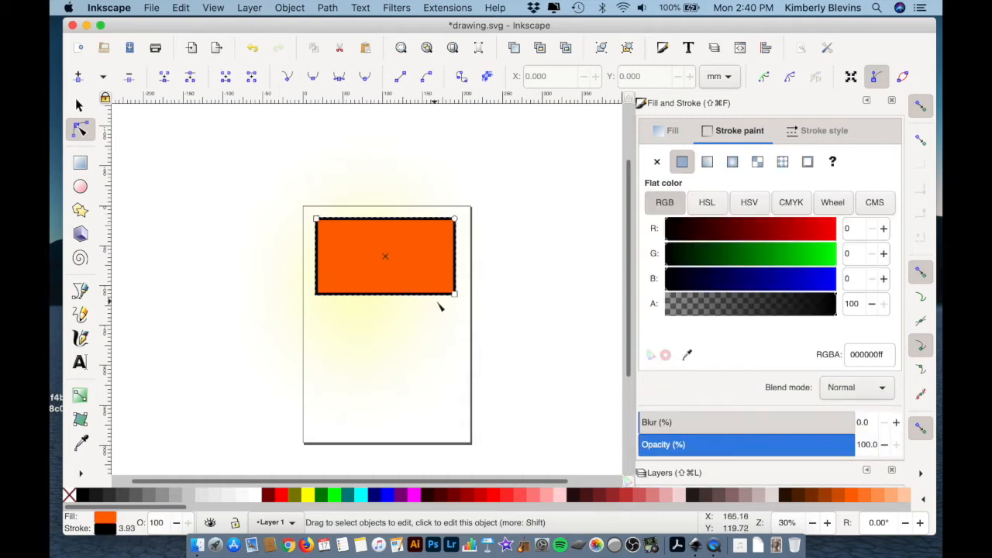
Try rounding the rectangle's upper-right corner, and resize the shape by its lower-right handle to about 115 mm wide and 143 mm high
{"action": "left_click", "coordinate": [456, 221]}
{"action": "mouse_move", "coordinate": [455, 221]}
{"action": "left_mouse_down"}
{"action": "mouse_move", "coordinate": [440, 263]}
{"action": "mouse_move", "coordinate": [466, 209]}
{"action": "left_mouse_up"}
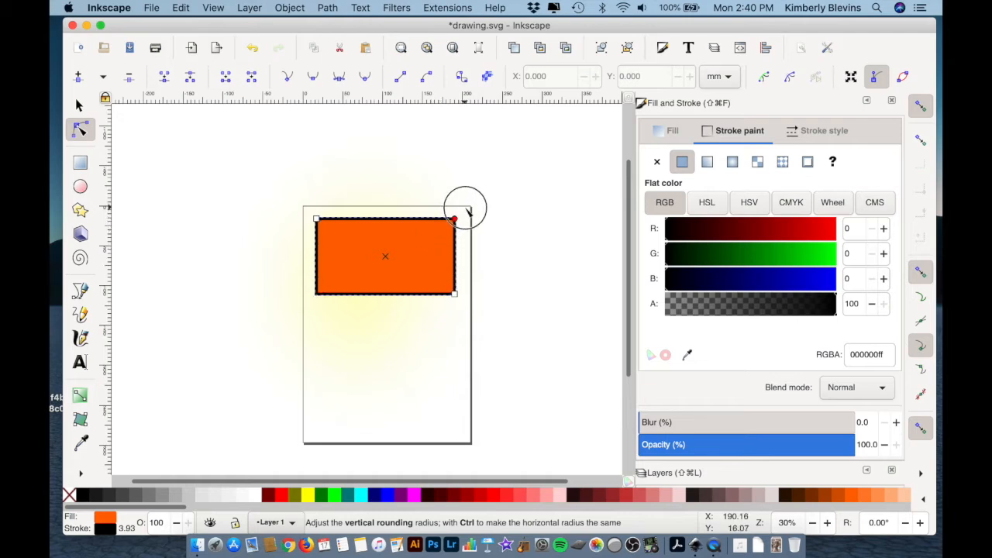
{"action": "left_click", "coordinate": [455, 293]}
{"action": "left_click_drag", "start_coordinate": [455, 292], "coordinate": [406, 332]}
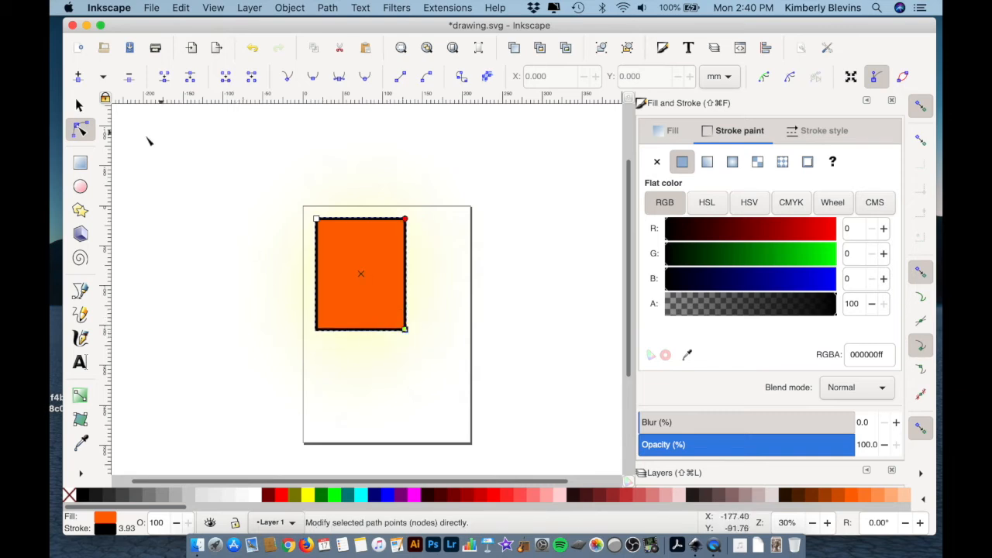
{"action": "left_click", "coordinate": [80, 130]}
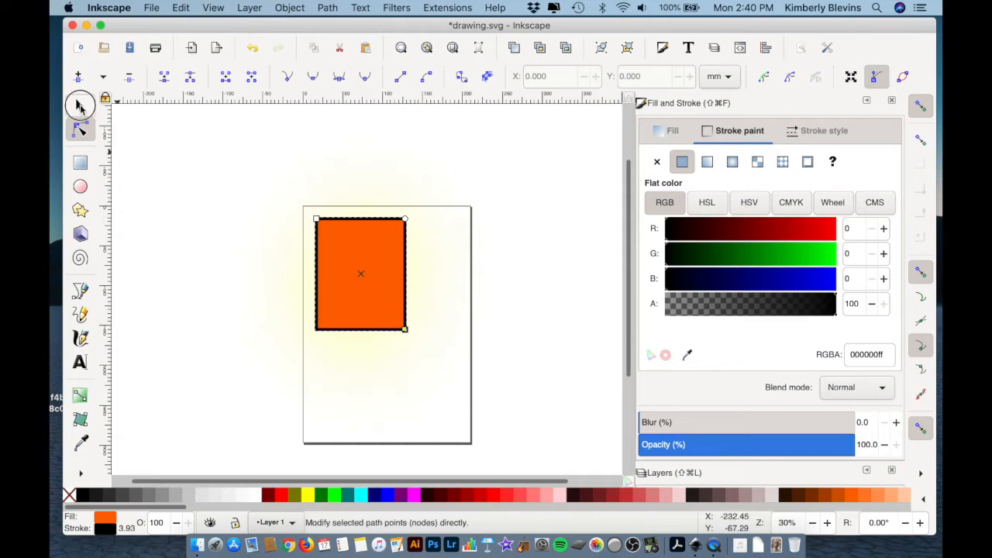
Move the orange rectangle off the page to its left, to about X -162 mm, Y 15 mm
{"action": "left_click", "coordinate": [80, 107]}
{"action": "left_click", "coordinate": [406, 335]}
{"action": "left_click_drag", "start_coordinate": [406, 335], "coordinate": [248, 320]}
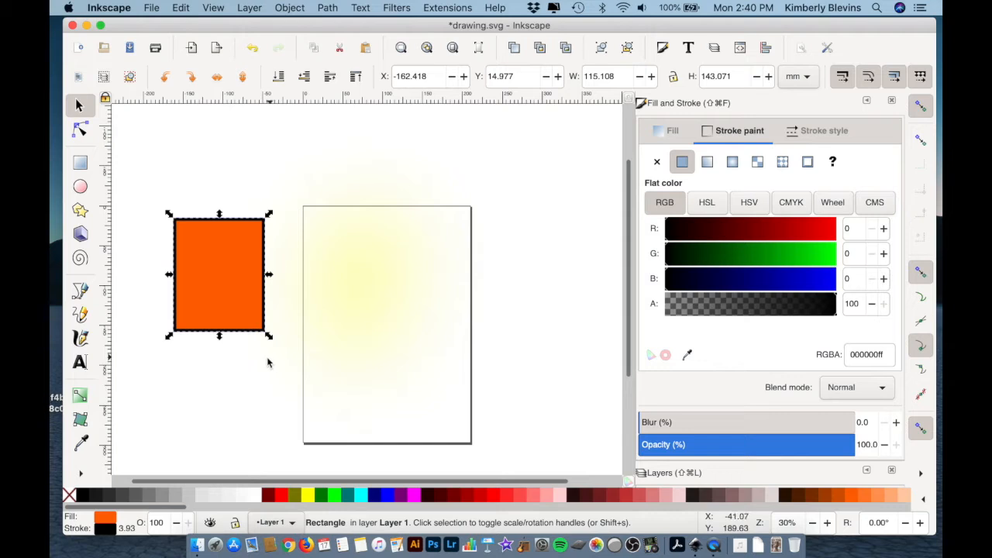
{"action": "left_click", "coordinate": [151, 9]}
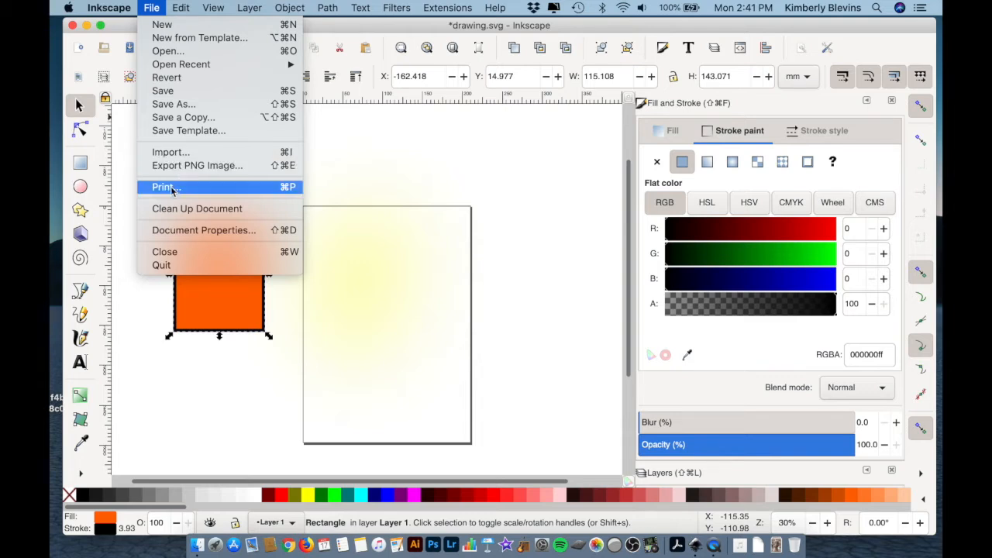
{"action": "mouse_move", "coordinate": [180, 8]}
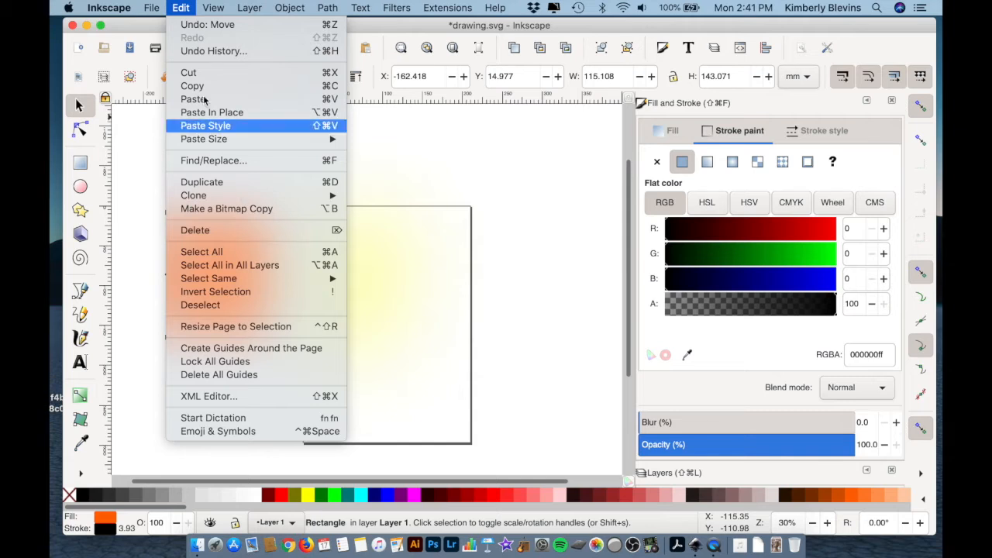
{"action": "mouse_move", "coordinate": [212, 8]}
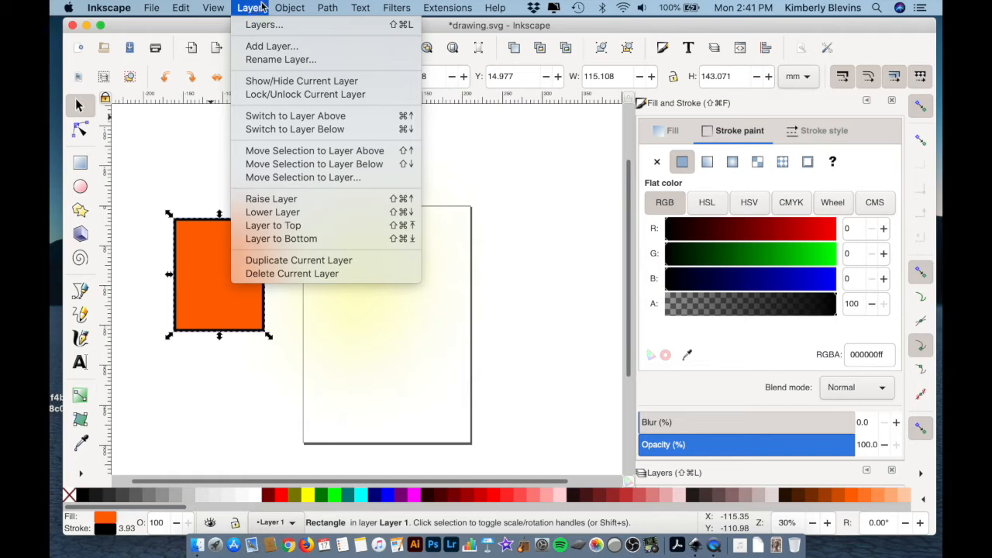
{"action": "mouse_move", "coordinate": [289, 7]}
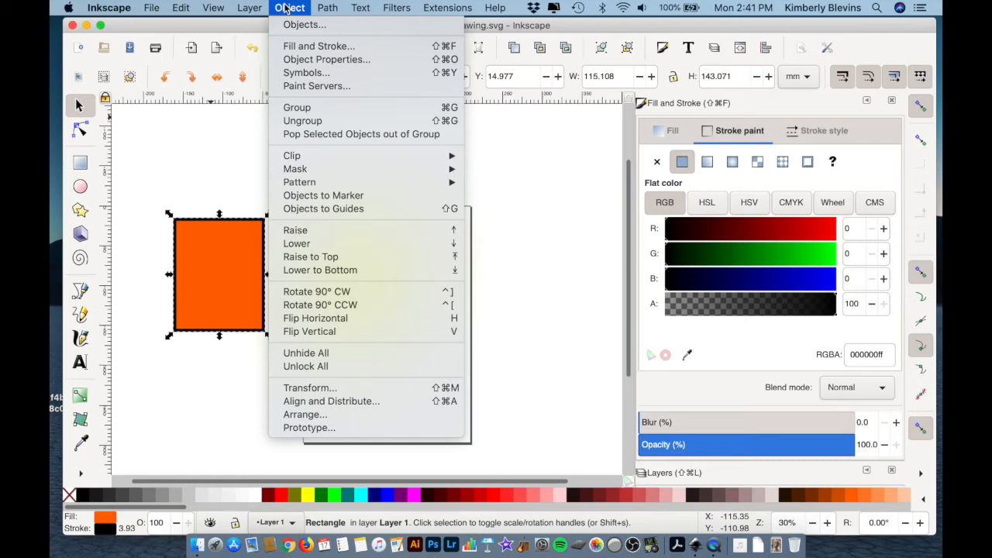
{"action": "left_click", "coordinate": [291, 48]}
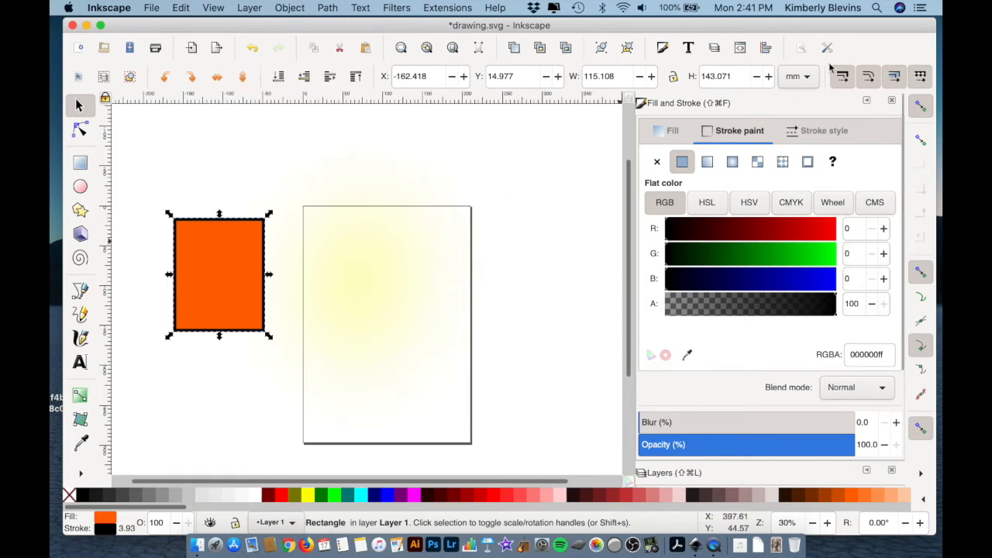
{"action": "left_click", "coordinate": [288, 9]}
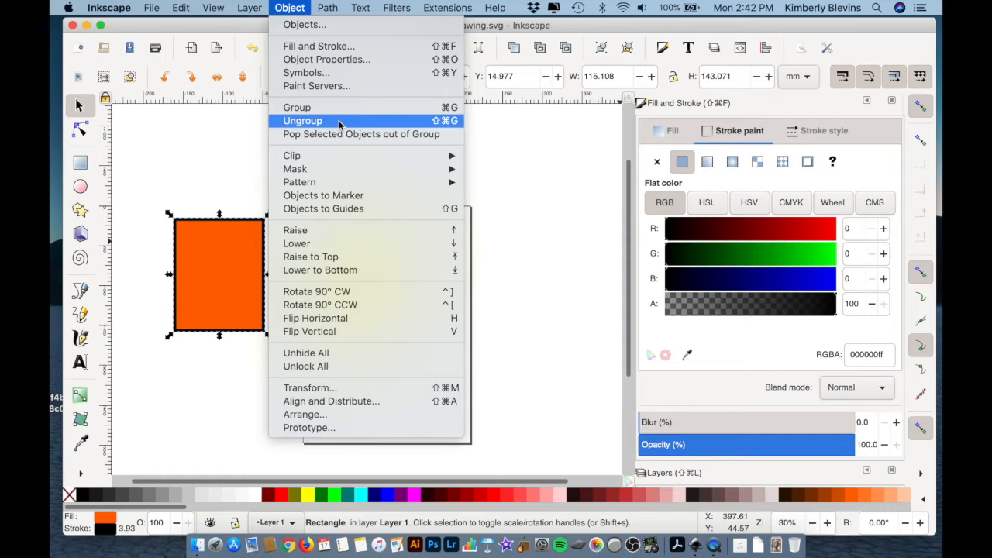
{"action": "left_click", "coordinate": [571, 186]}
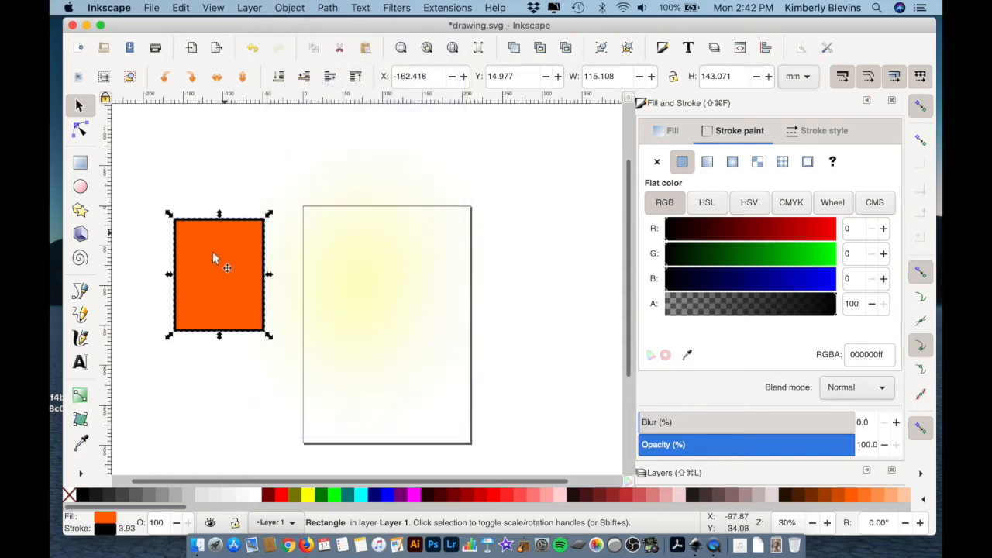
Move the orange rectangle back onto the page and draw a lime-filled circle about 100 mm wide beside the page
{"action": "left_click_drag", "start_coordinate": [243, 281], "coordinate": [360, 271]}
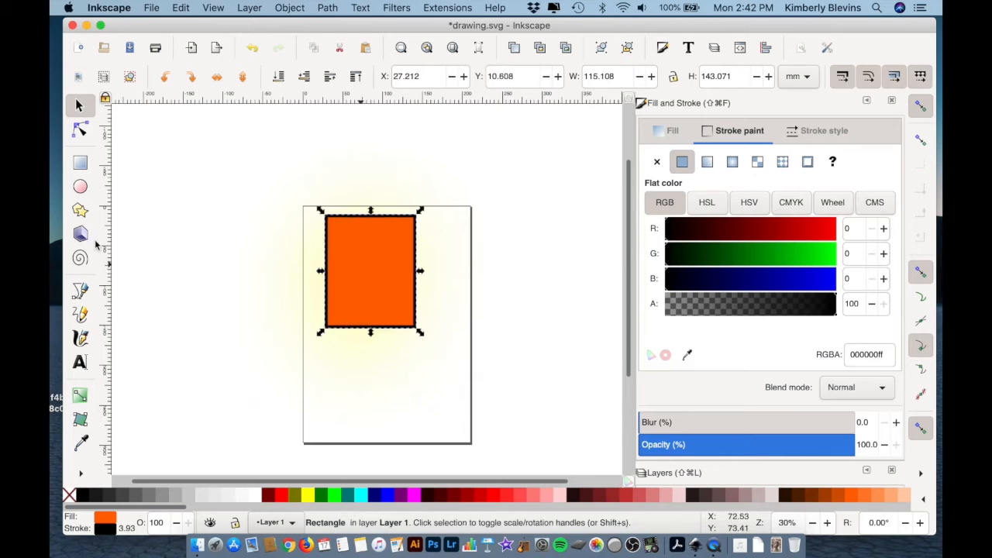
{"action": "left_click", "coordinate": [80, 187]}
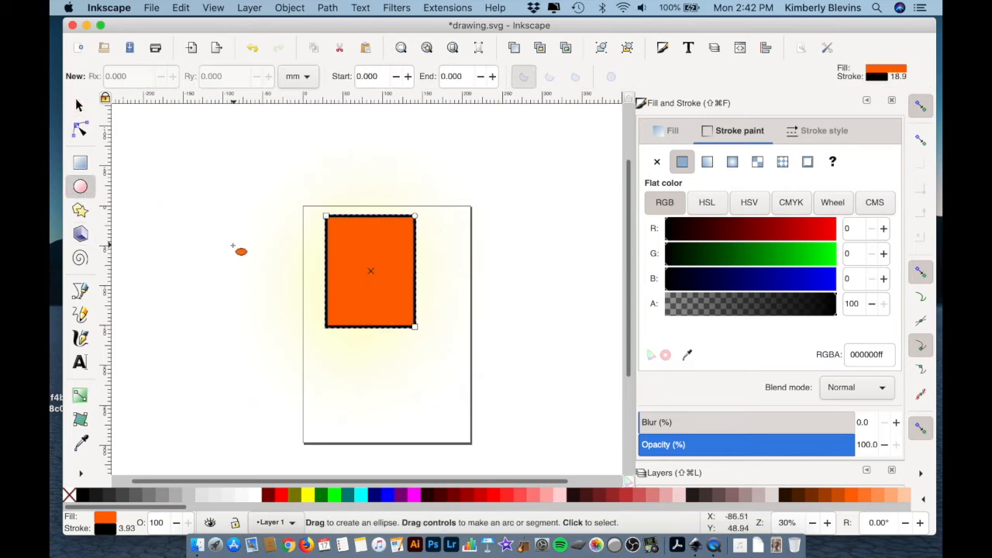
{"action": "mouse_move", "coordinate": [180, 238]}
{"action": "left_mouse_down"}
{"action": "mouse_move", "coordinate": [248, 327]}
{"action": "mouse_move", "coordinate": [261, 319]}
{"action": "left_mouse_up"}
{"action": "left_click", "coordinate": [335, 497]}
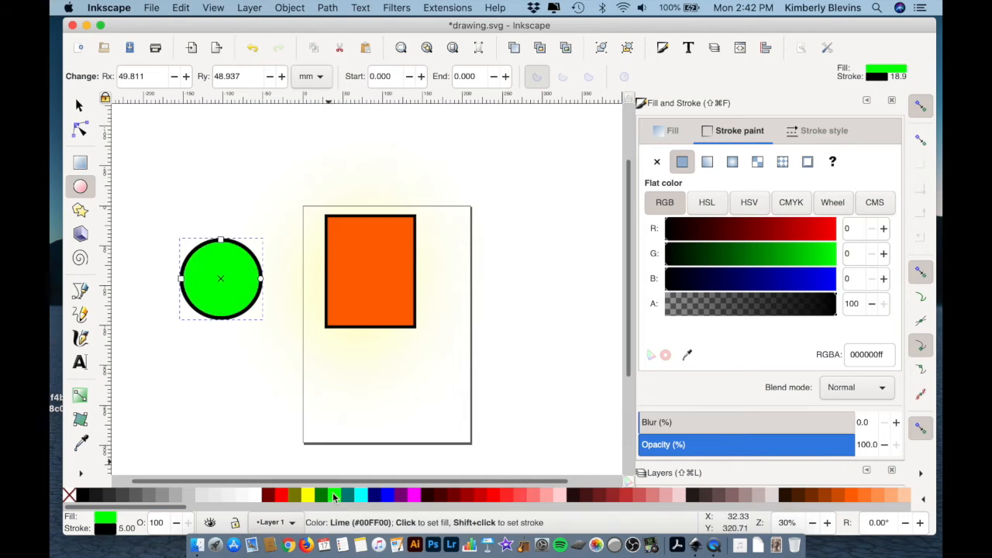
Move the lime circle onto the page so it overlaps the orange rectangle's lower-right corner, at about X 71 mm, Y 81 mm
{"action": "left_click", "coordinate": [78, 105]}
{"action": "left_click_drag", "start_coordinate": [223, 299], "coordinate": [433, 340]}
{"action": "left_click", "coordinate": [425, 393]}
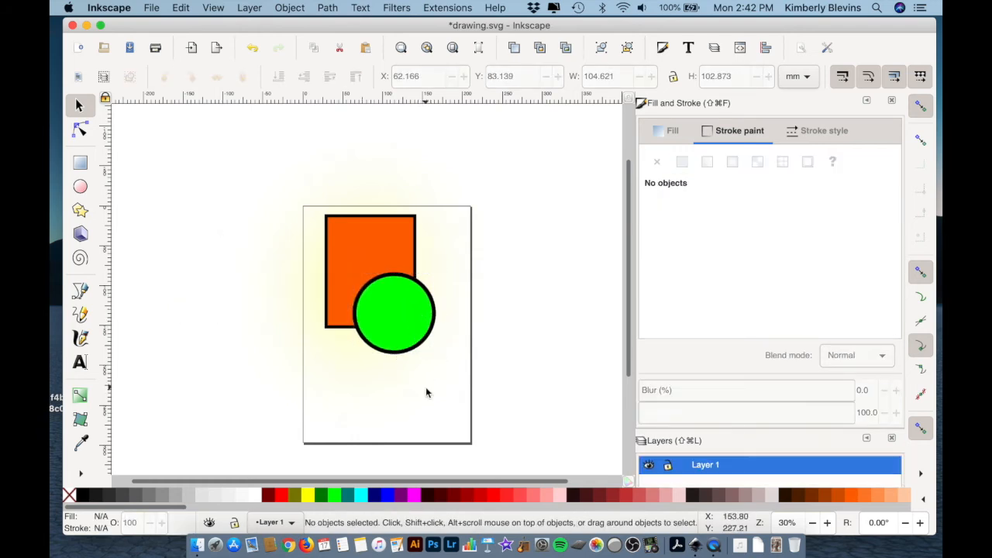
{"action": "mouse_move", "coordinate": [395, 320]}
{"action": "left_mouse_down"}
{"action": "mouse_move", "coordinate": [432, 289]}
{"action": "mouse_move", "coordinate": [396, 325]}
{"action": "left_mouse_up"}
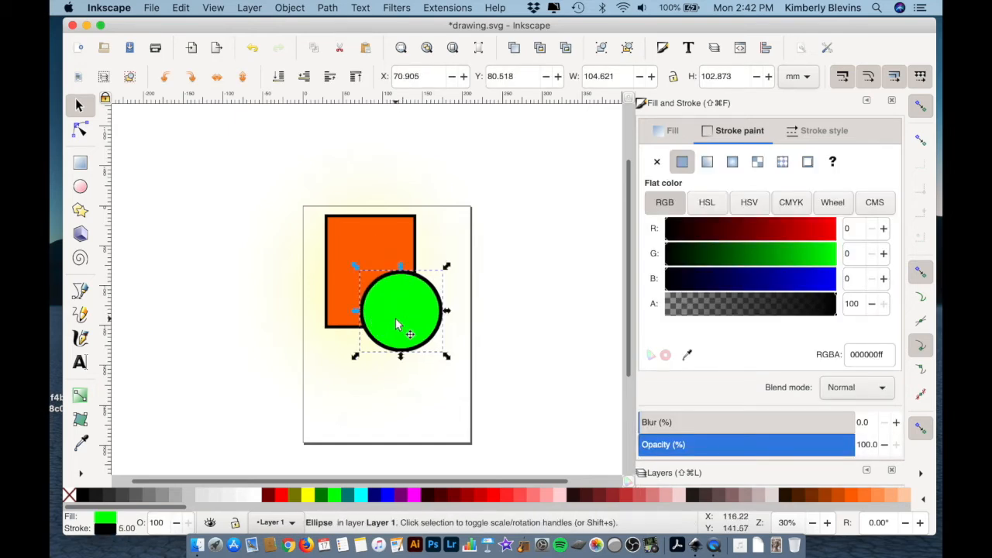
Group the orange rectangle with the lime circle and move the group to about X 38 mm, Y 12 mm
{"action": "left_click", "coordinate": [349, 242], "text": "shift"}
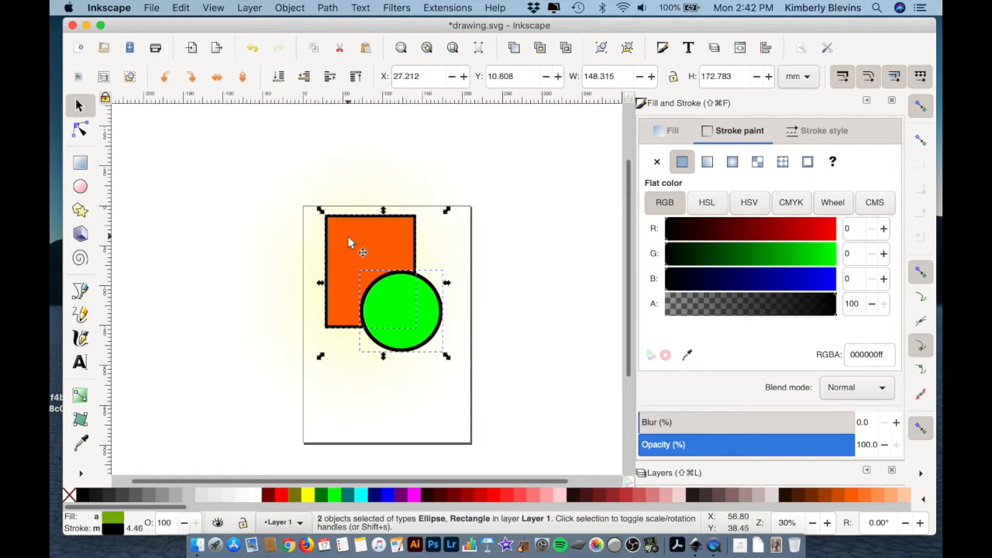
{"action": "left_click", "coordinate": [290, 8]}
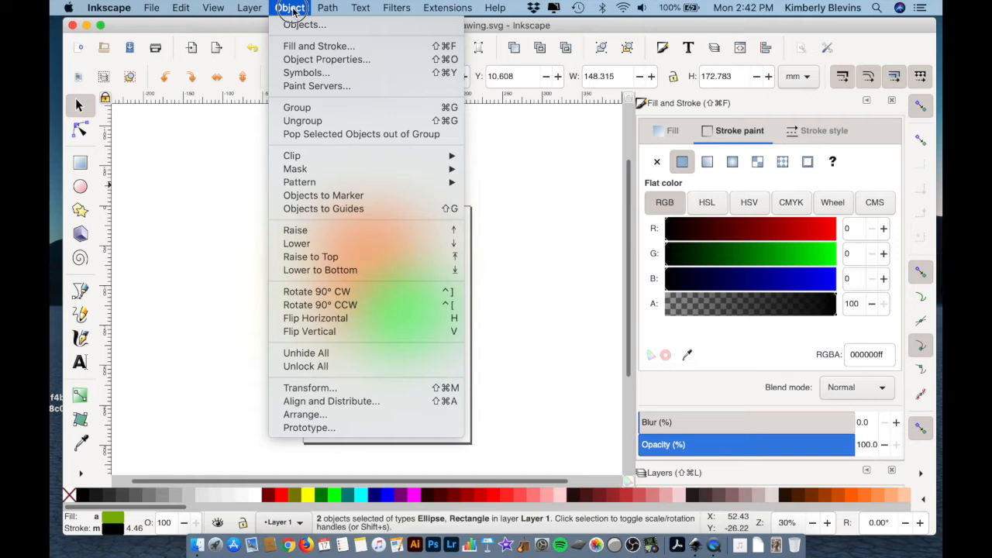
{"action": "left_click", "coordinate": [310, 113]}
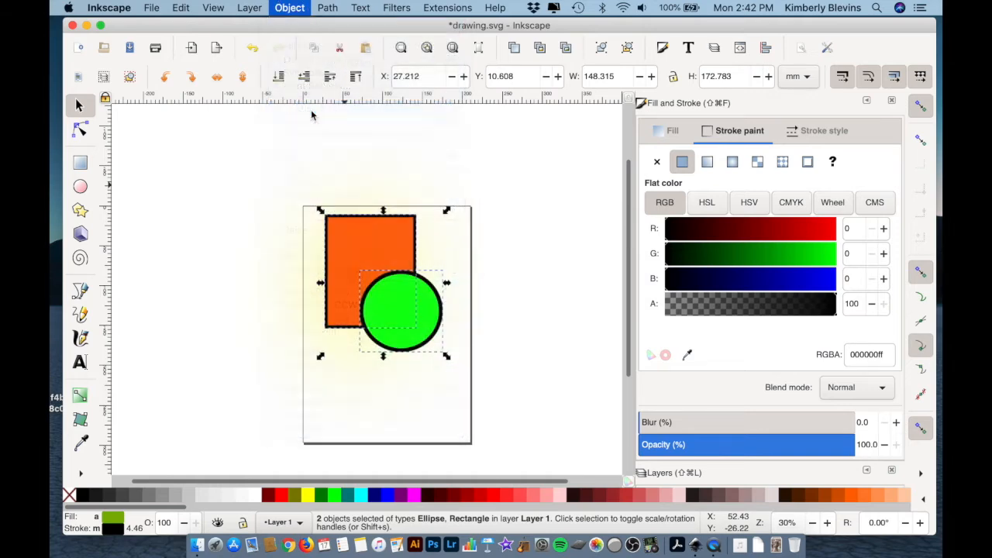
{"action": "left_click_drag", "start_coordinate": [404, 313], "coordinate": [372, 337]}
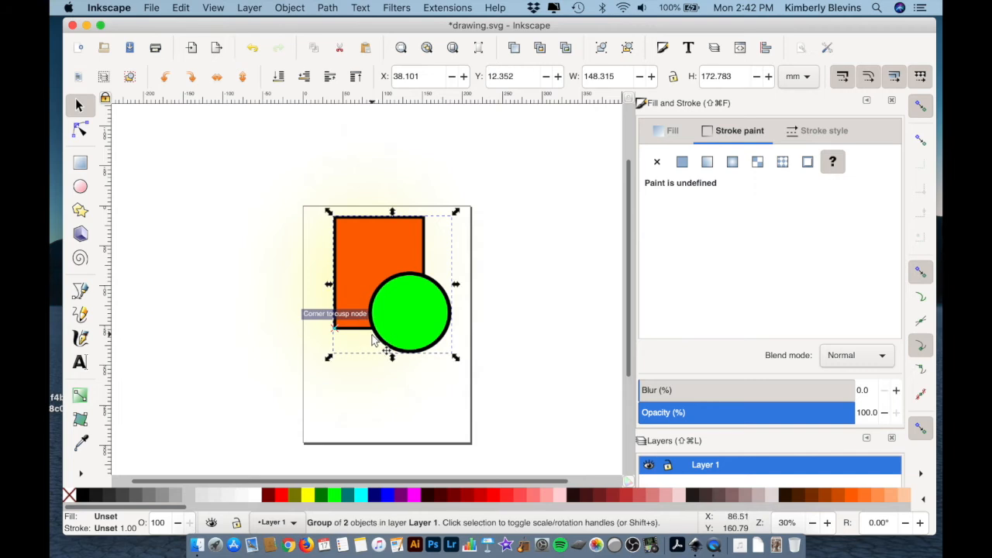
Ungroup the rectangle and circle, and deselect both shapes
{"action": "left_click", "coordinate": [298, 8]}
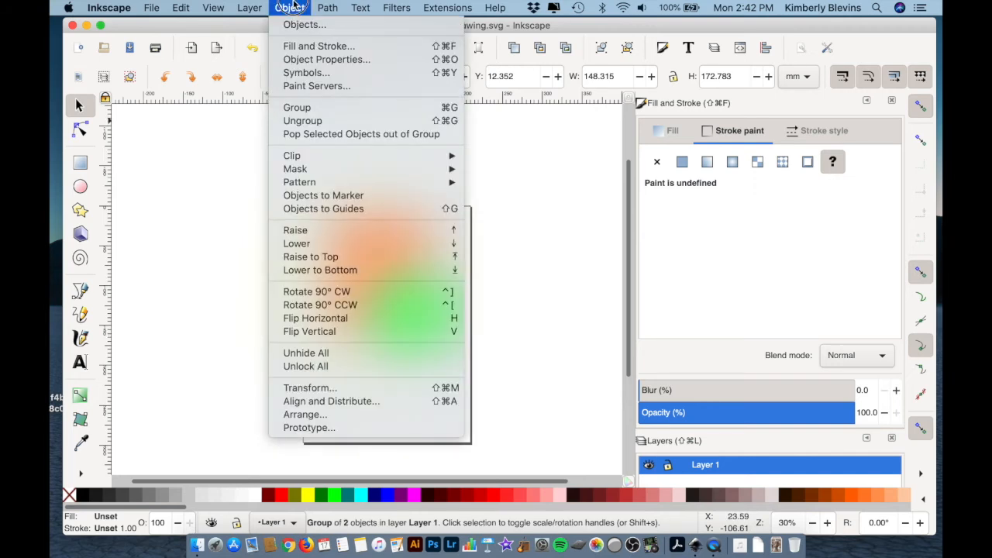
{"action": "left_click", "coordinate": [302, 120]}
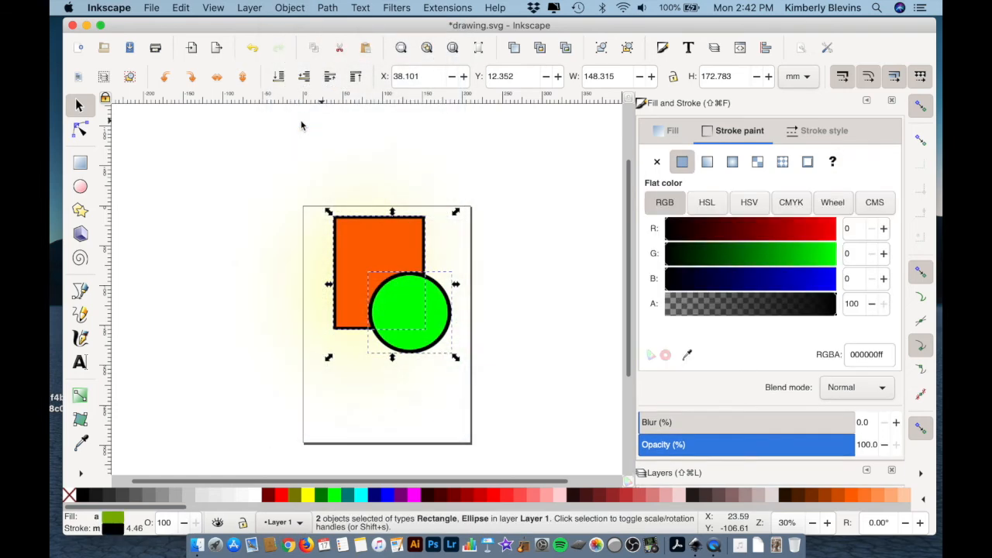
{"action": "left_click", "coordinate": [295, 9]}
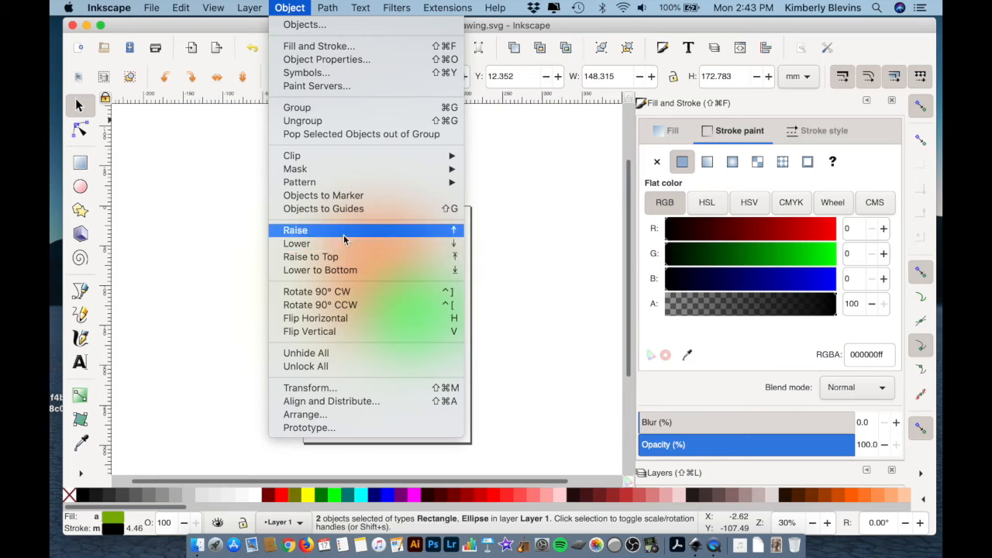
{"action": "left_click", "coordinate": [204, 235]}
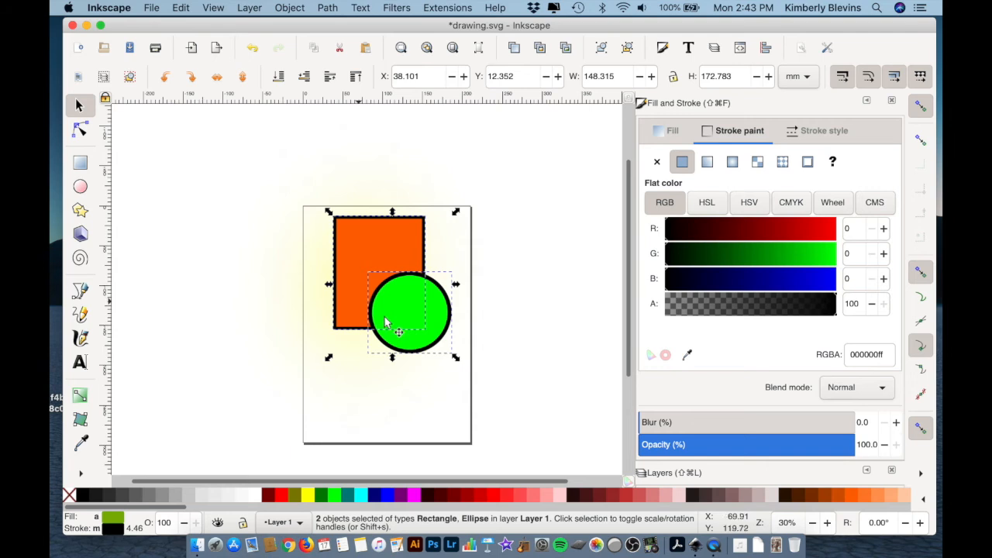
{"action": "left_click", "coordinate": [382, 392]}
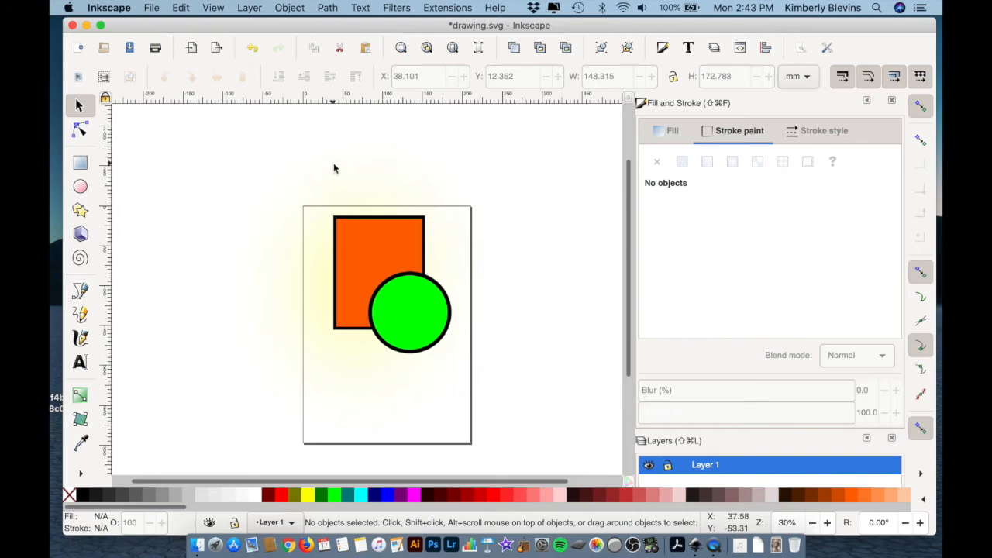
Raise the orange rectangle one level so it sits in front of the lime circle
{"action": "left_click", "coordinate": [378, 250]}
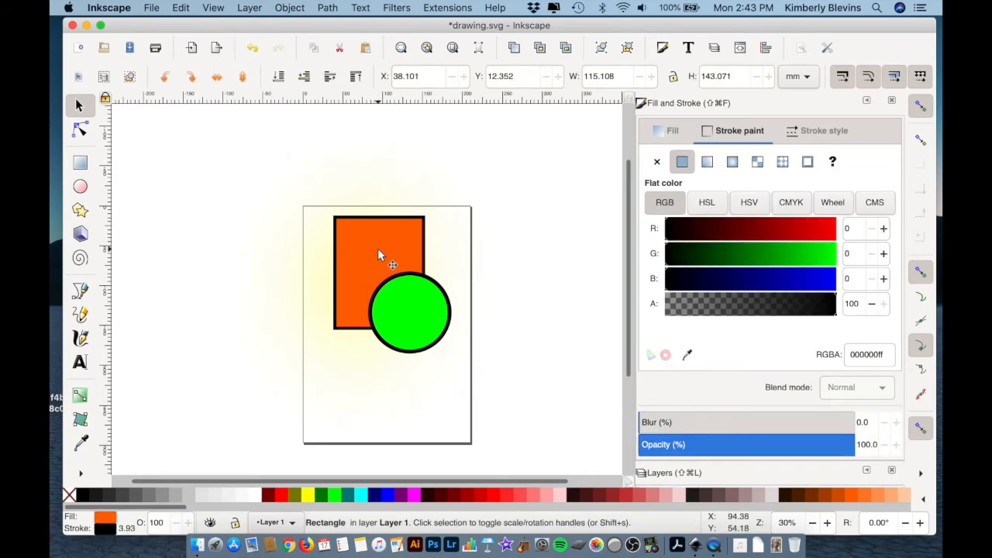
{"action": "left_click", "coordinate": [277, 7]}
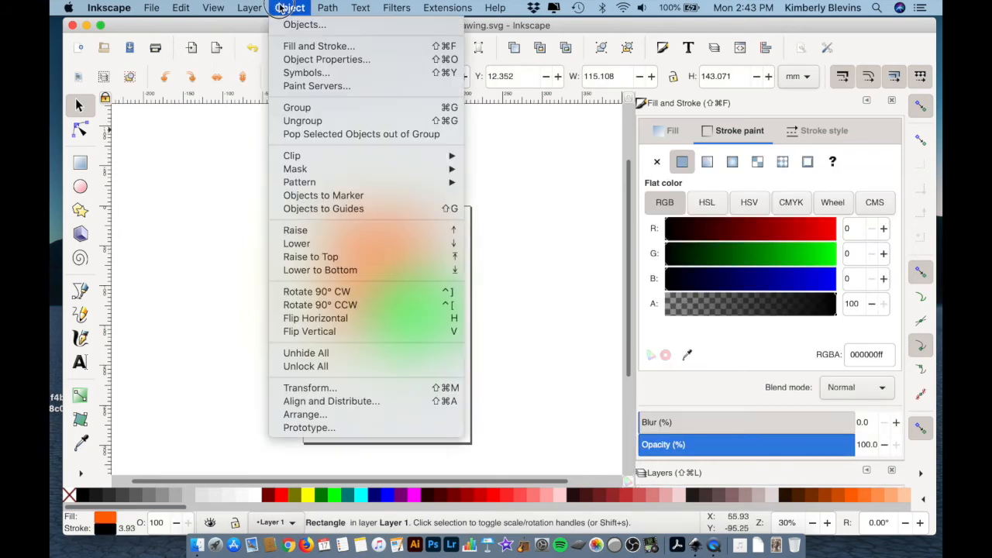
{"action": "left_click", "coordinate": [324, 231]}
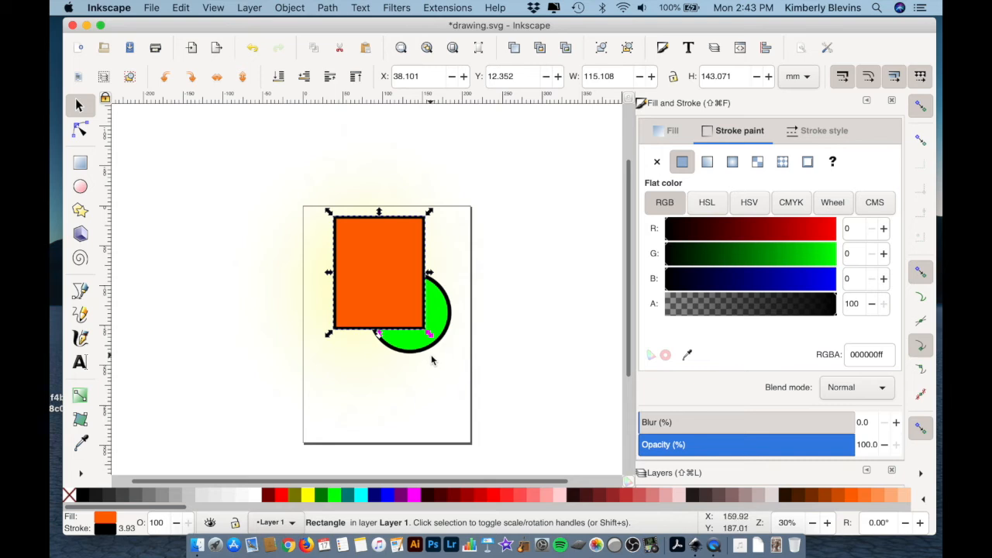
Convert the orange rectangle from an object to a path
{"action": "left_click", "coordinate": [293, 7]}
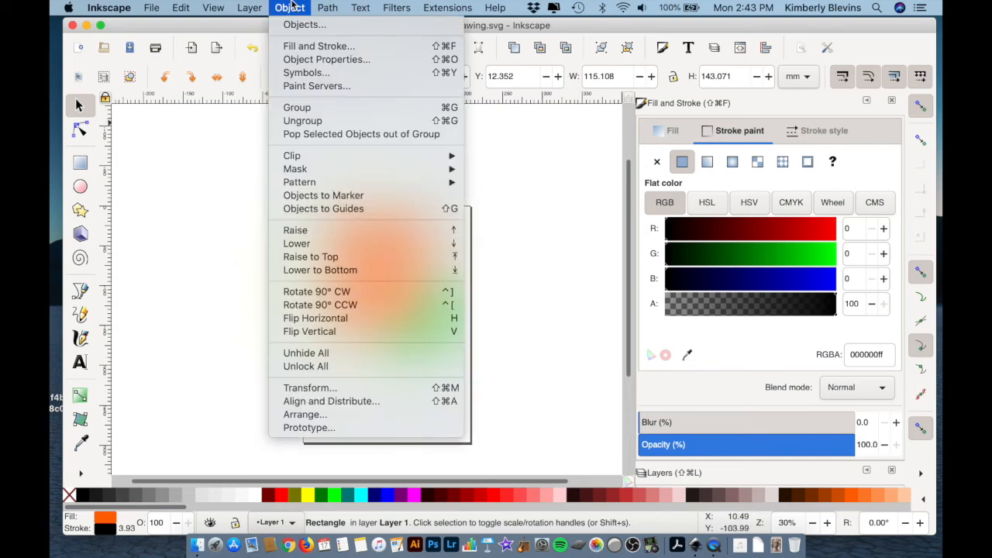
{"action": "mouse_move", "coordinate": [338, 168]}
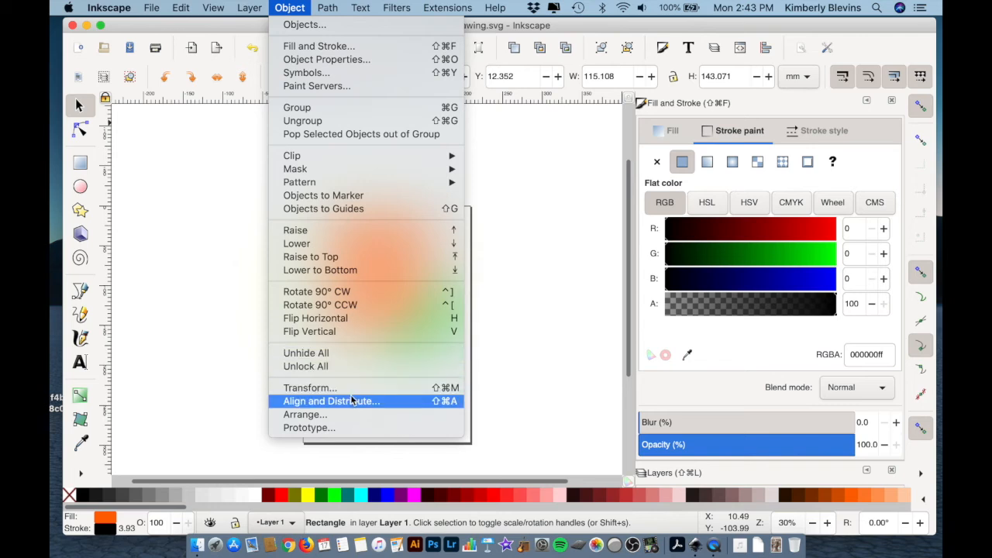
{"action": "mouse_move", "coordinate": [327, 9]}
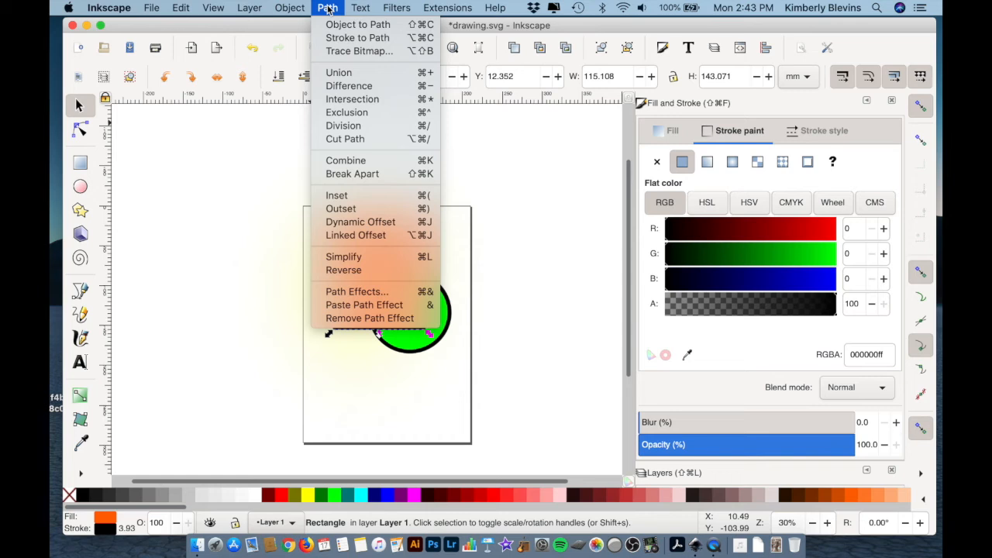
{"action": "left_click", "coordinate": [319, 76]}
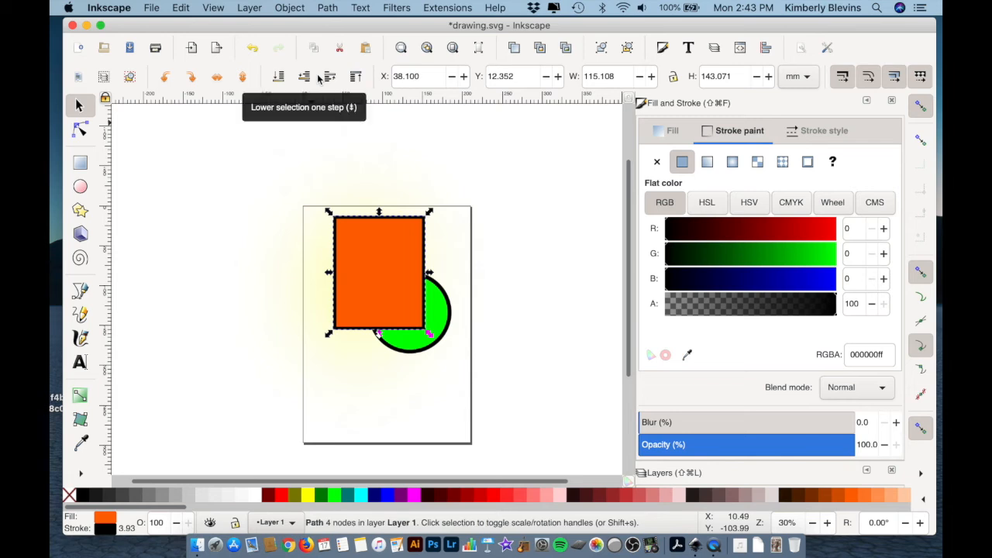
Combine the lime circle and orange rectangle with the Union path operation, and undo the union
{"action": "left_click", "coordinate": [437, 327]}
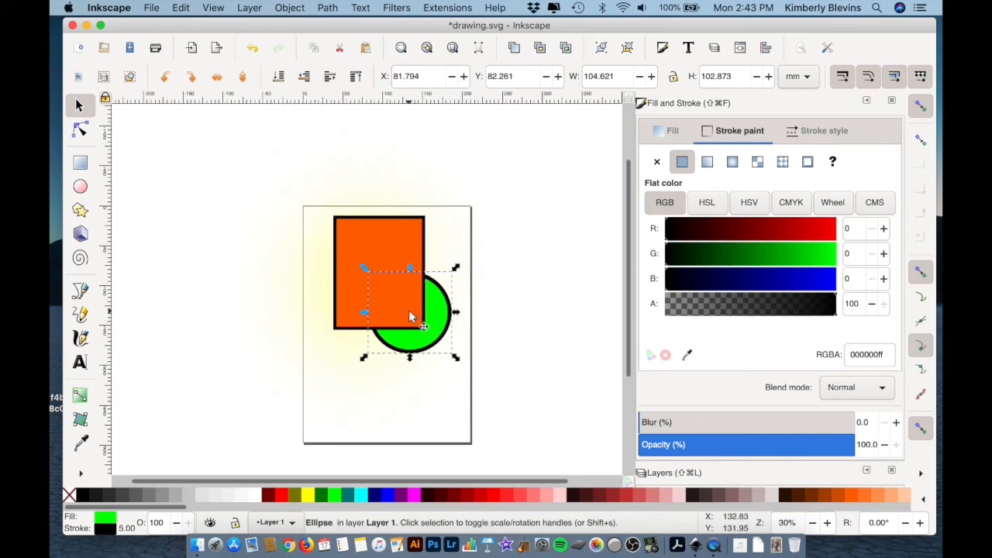
{"action": "left_click", "coordinate": [410, 313], "text": "shift"}
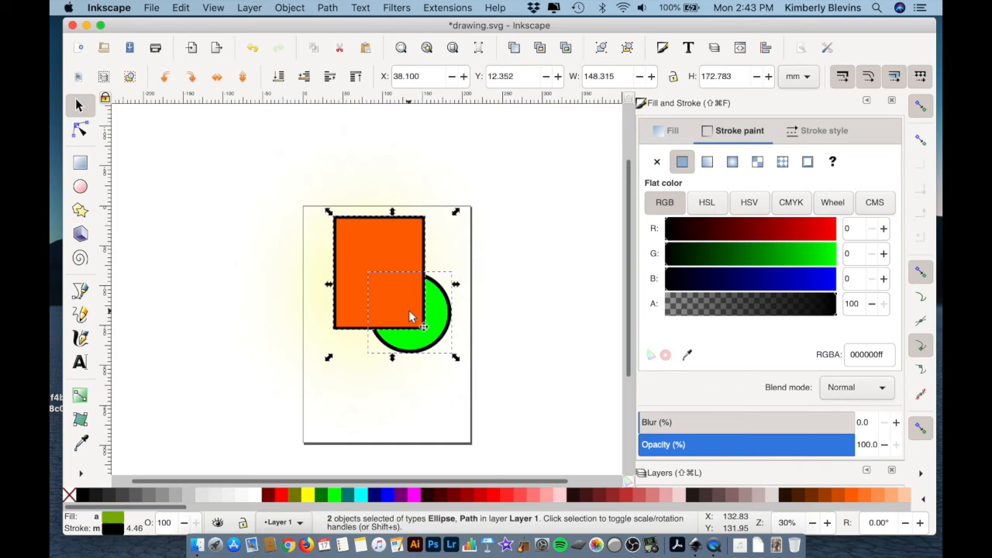
{"action": "left_click", "coordinate": [292, 10]}
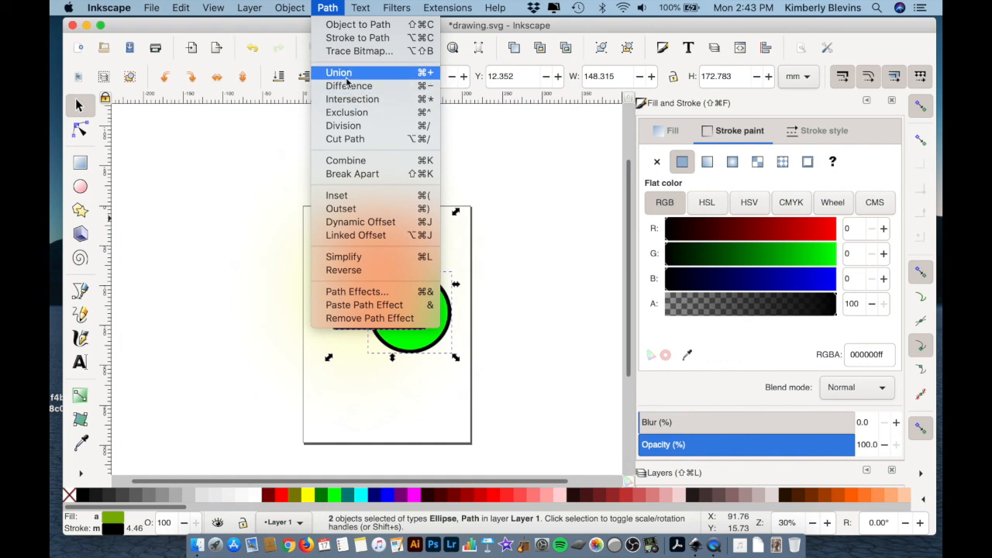
{"action": "left_click", "coordinate": [346, 73]}
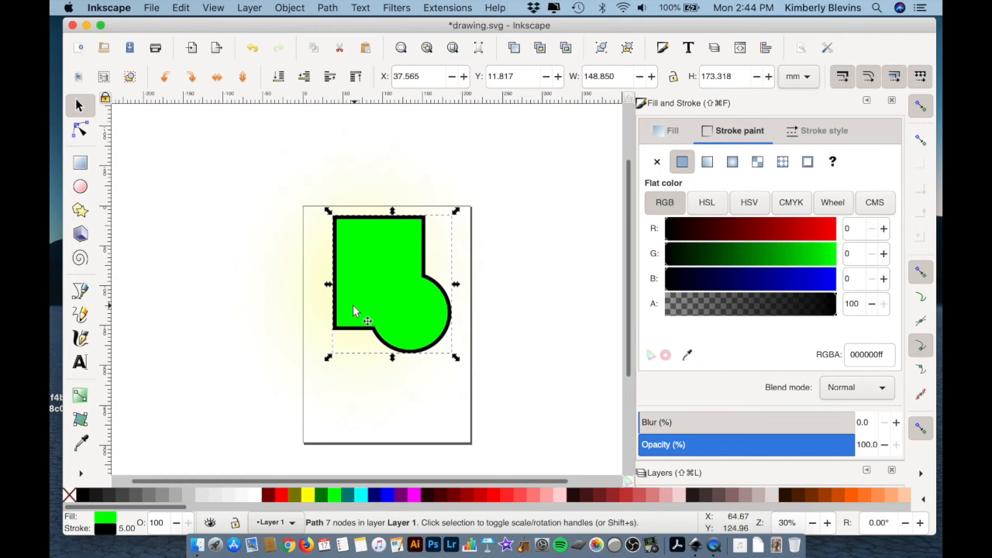
{"action": "key", "text": "alt"}
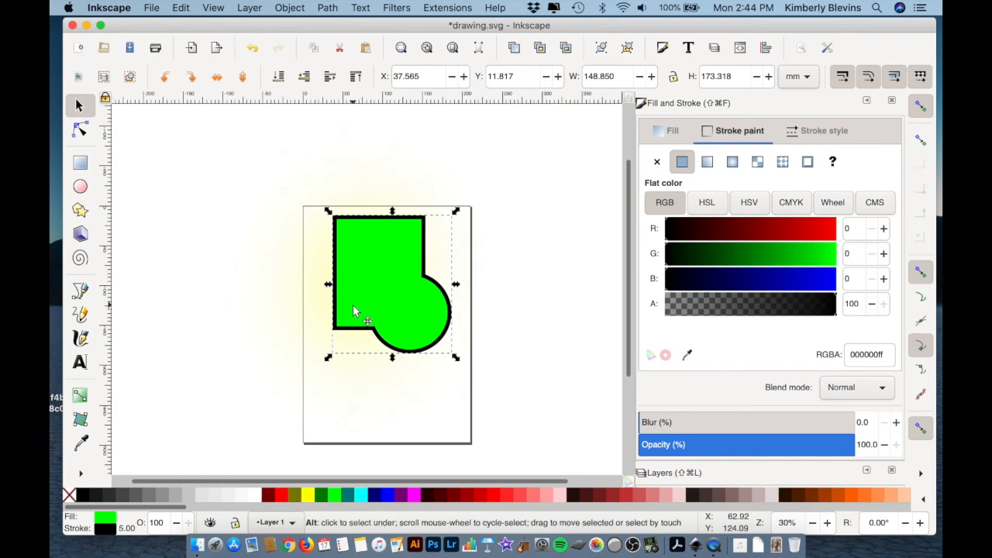
{"action": "key", "text": "super+z"}
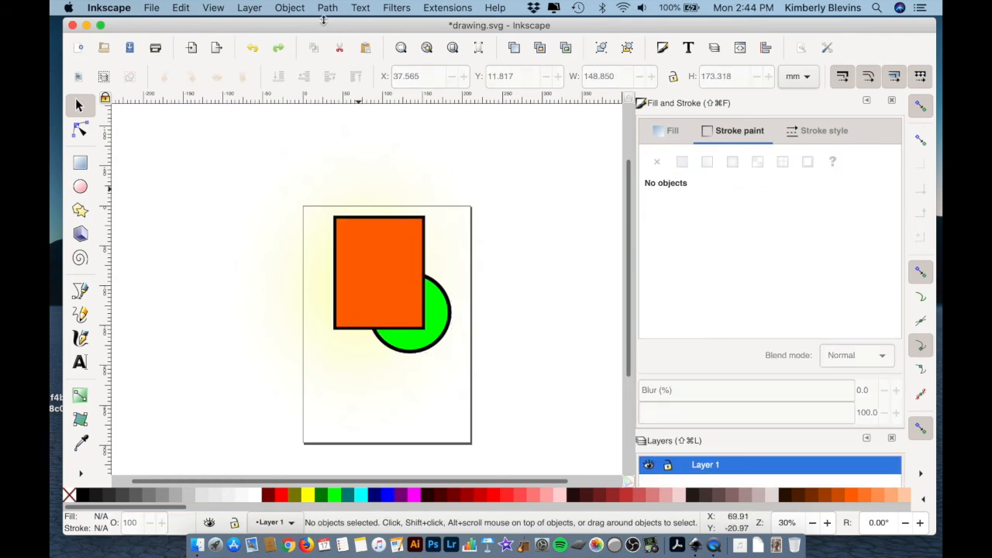
Apply the Intersection path operation to the orange rectangle and lime circle, and undo the intersection
{"action": "left_click", "coordinate": [326, 8]}
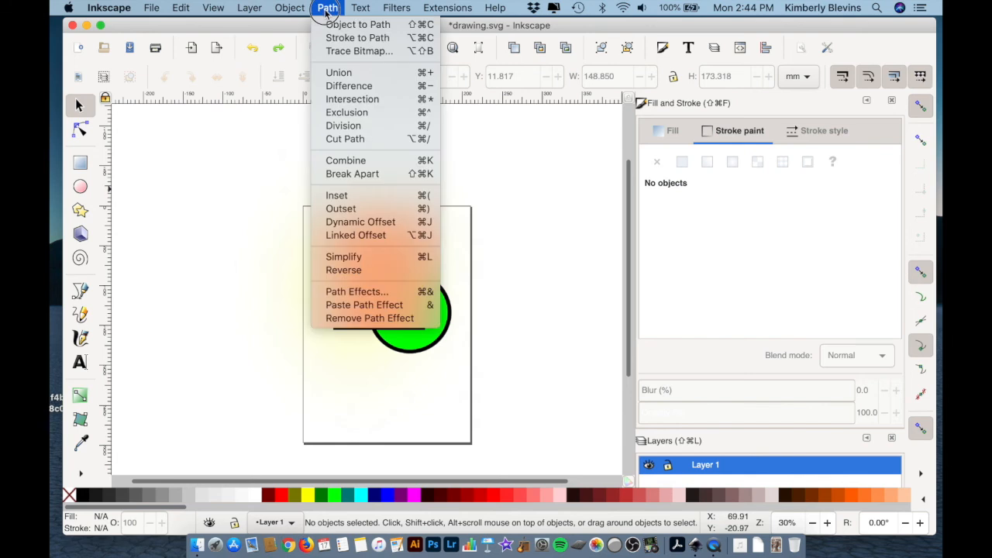
{"action": "left_click", "coordinate": [334, 100]}
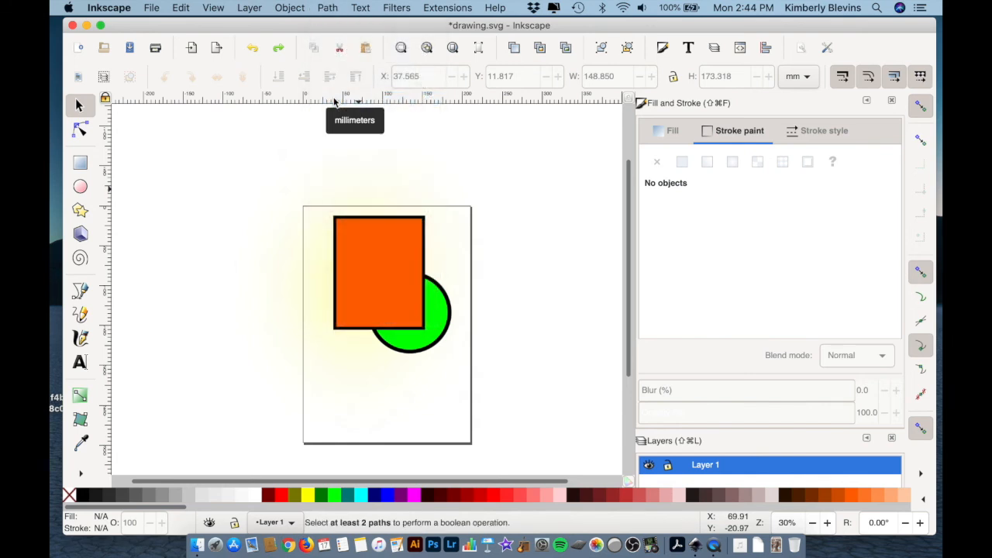
{"action": "left_click", "coordinate": [390, 276]}
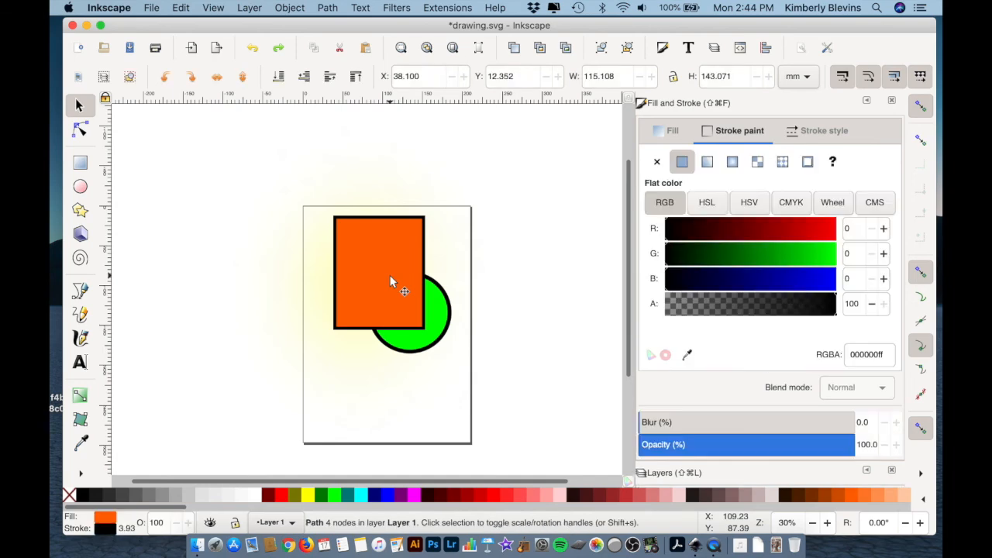
{"action": "left_click", "coordinate": [435, 316], "text": "shift"}
{"action": "left_click", "coordinate": [290, 8]}
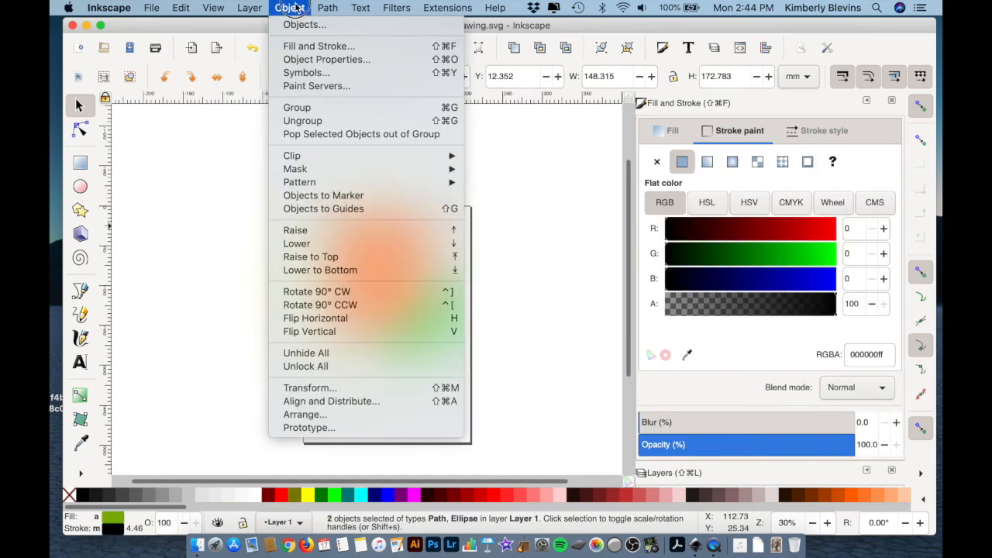
{"action": "mouse_move", "coordinate": [325, 8]}
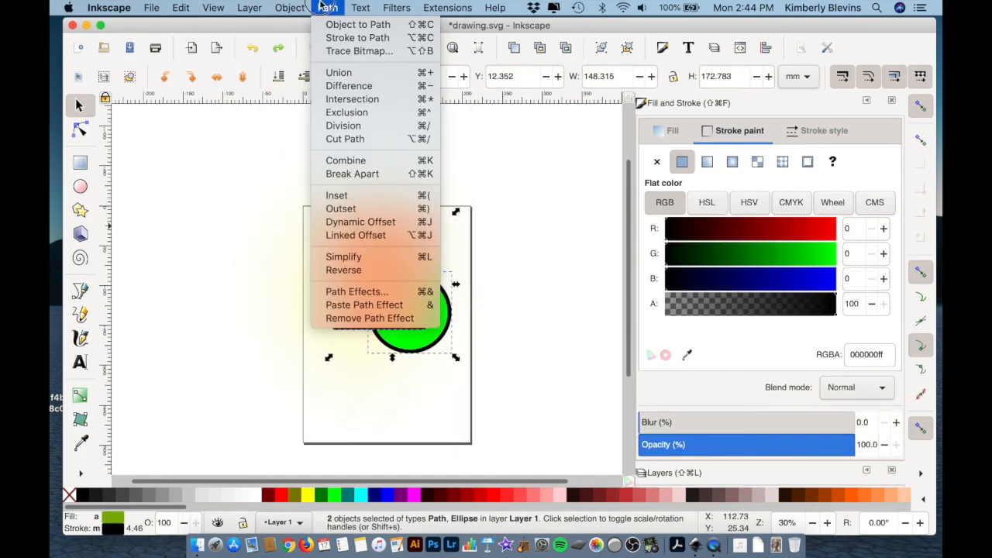
{"action": "left_click", "coordinate": [345, 107]}
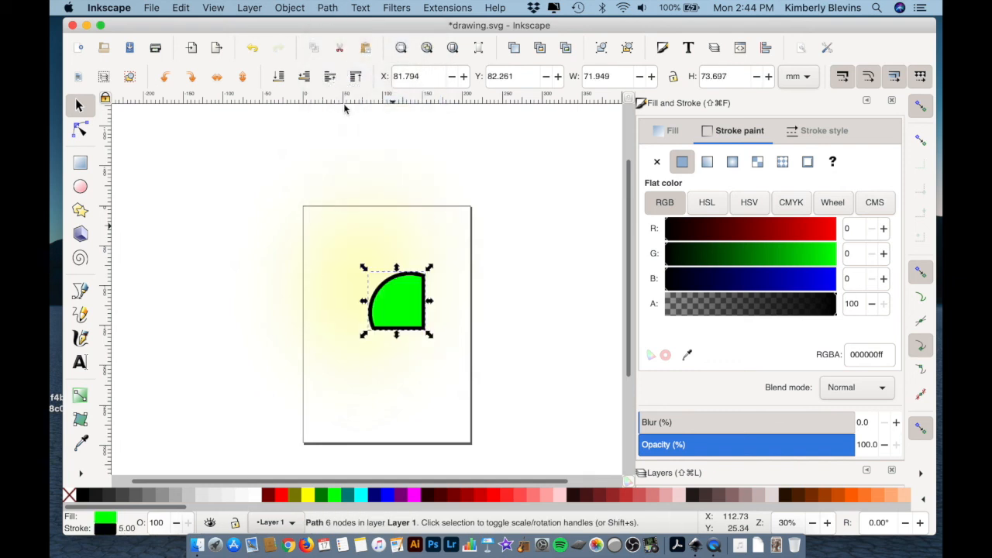
{"action": "left_click", "coordinate": [458, 332]}
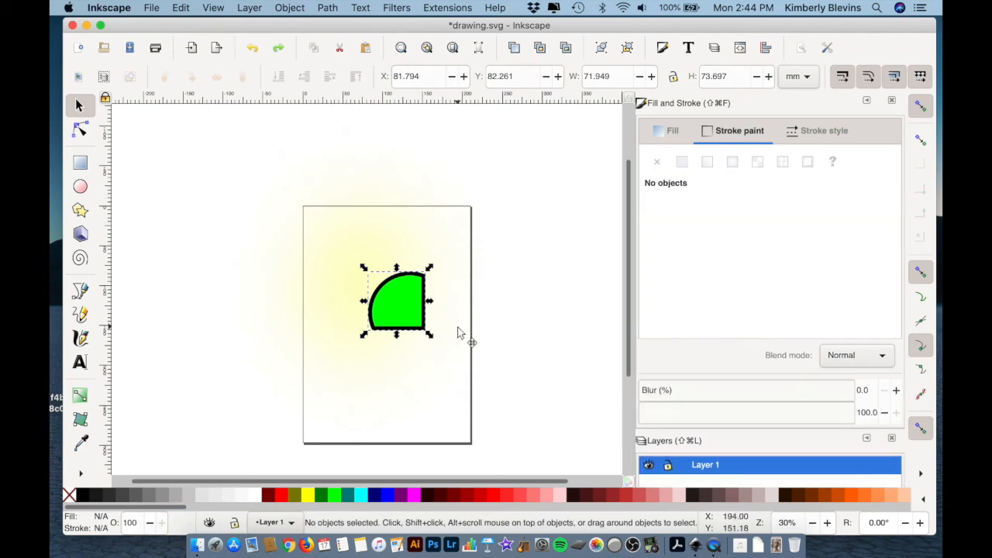
{"action": "key", "text": "super+z"}
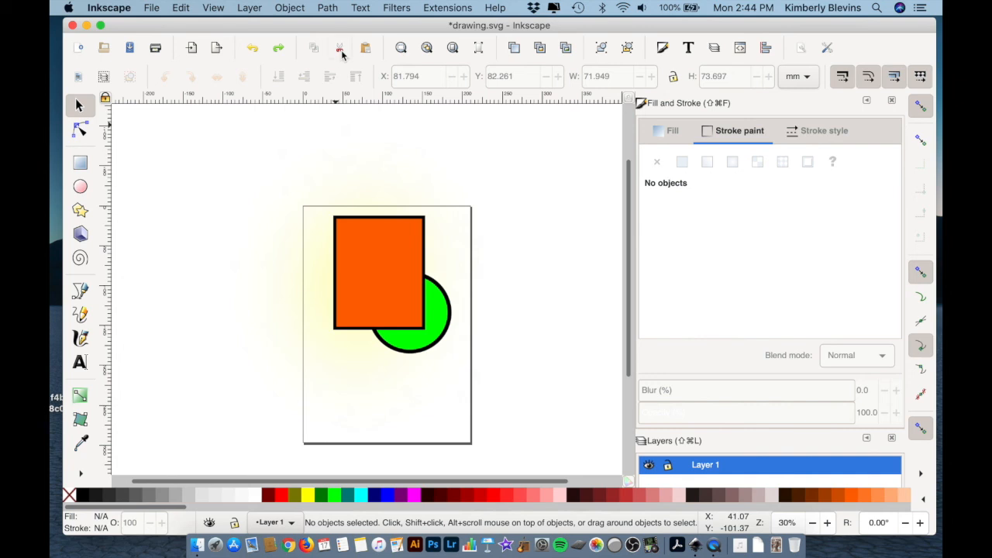
Open the Text and Font settings and browse the font family list
{"action": "left_click", "coordinate": [326, 13]}
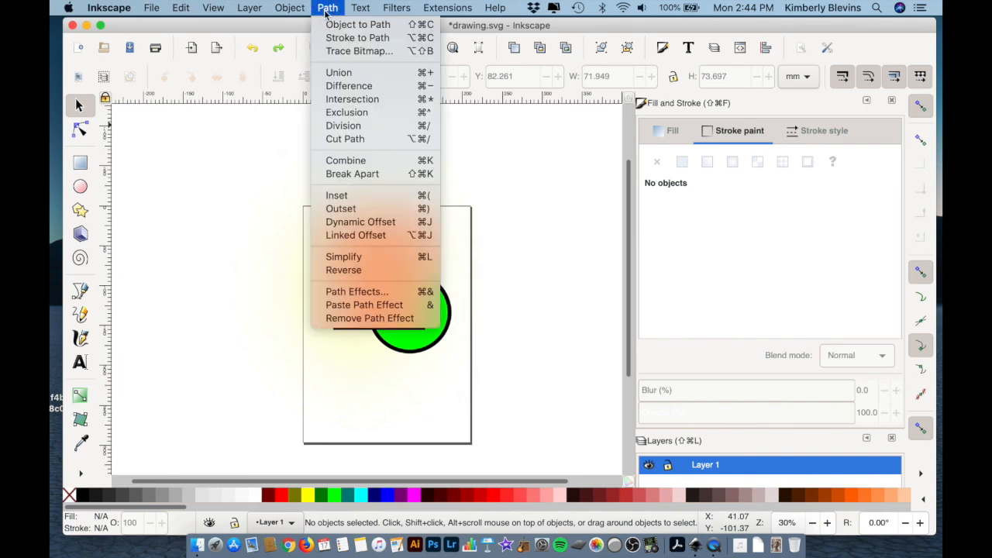
{"action": "mouse_move", "coordinate": [358, 10]}
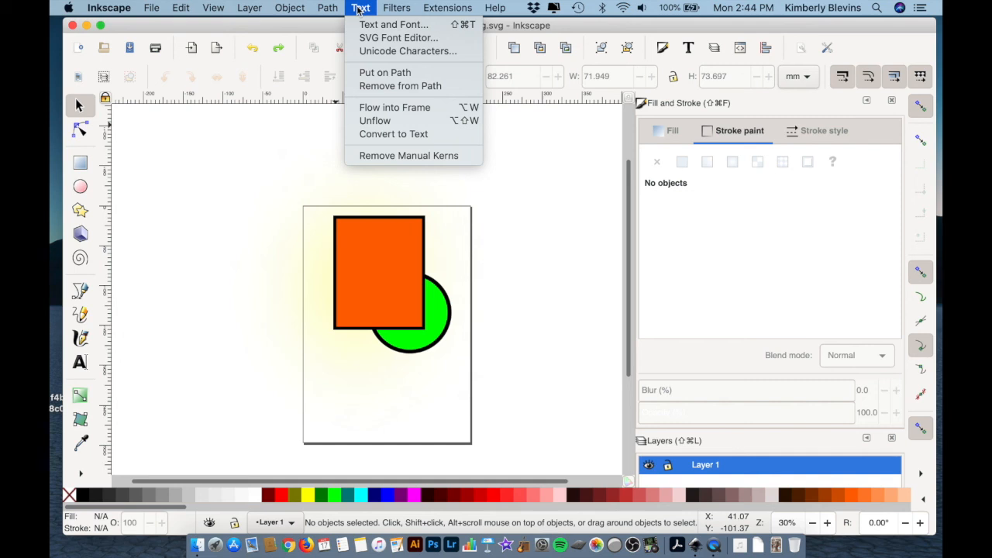
{"action": "left_click", "coordinate": [367, 26]}
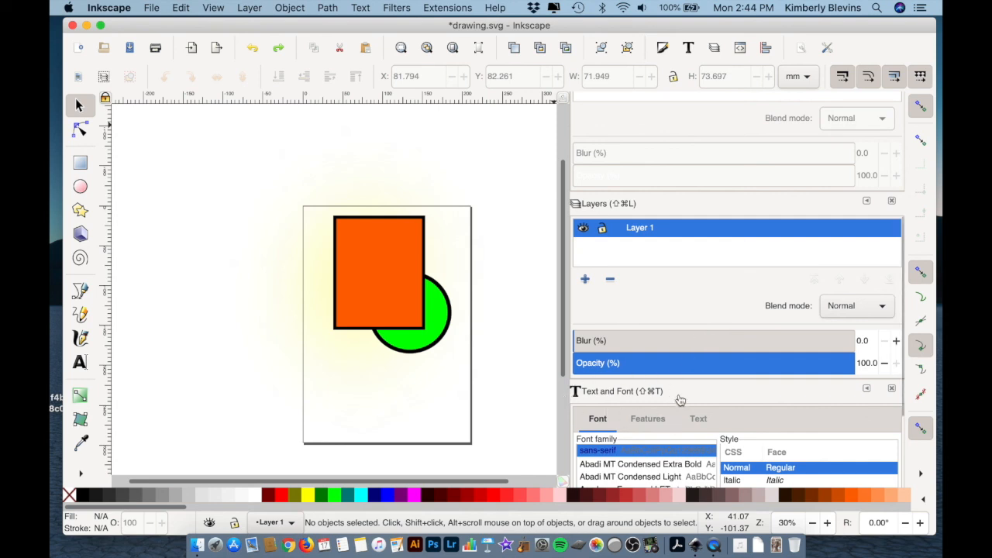
{"action": "scroll", "coordinate": [688, 412], "scroll_direction": "down", "scroll_amount": 15}
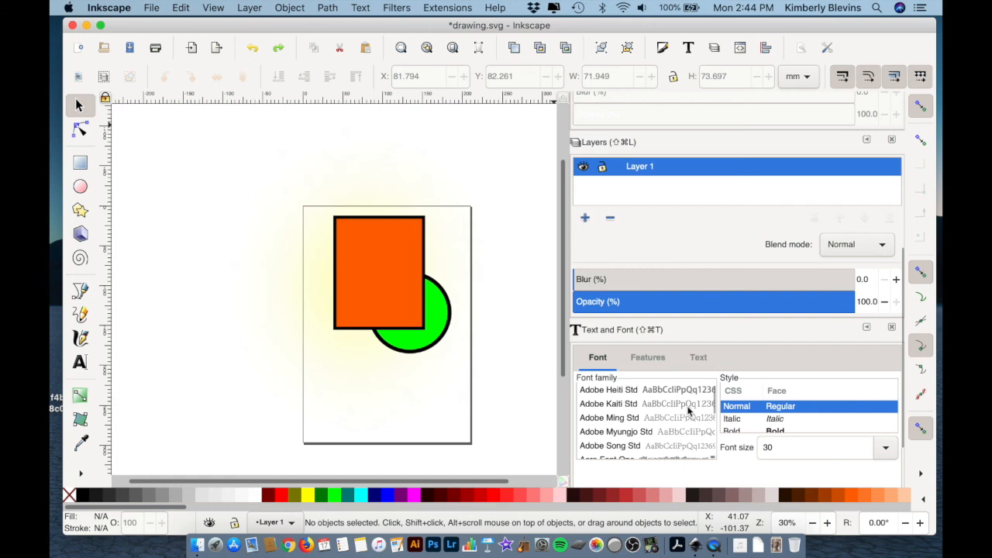
{"action": "scroll", "coordinate": [688, 412], "scroll_direction": "down", "scroll_amount": 5}
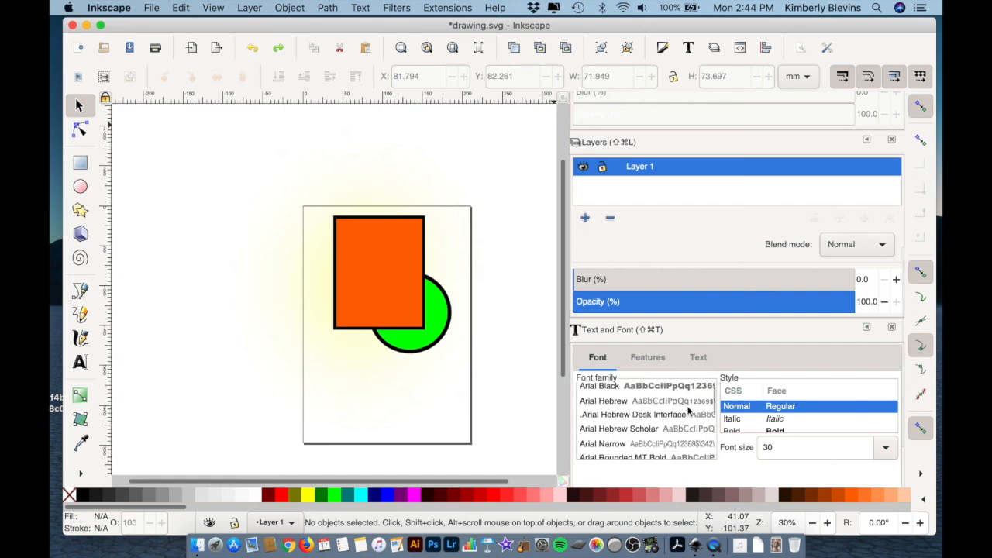
Look through the available font styles and the filter categories, including the Materials filters
{"action": "scroll", "coordinate": [811, 426], "scroll_direction": "down", "scroll_amount": 2}
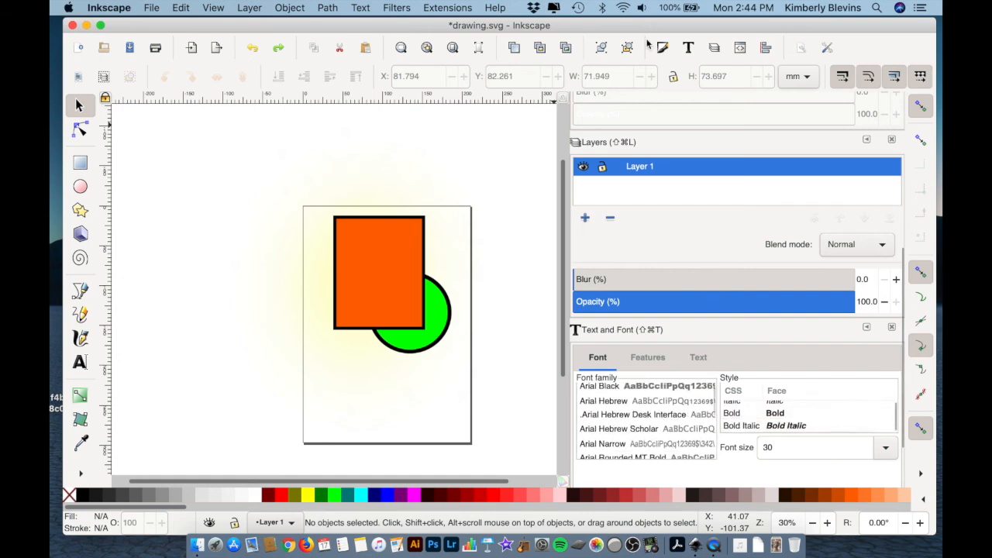
{"action": "left_click", "coordinate": [392, 9]}
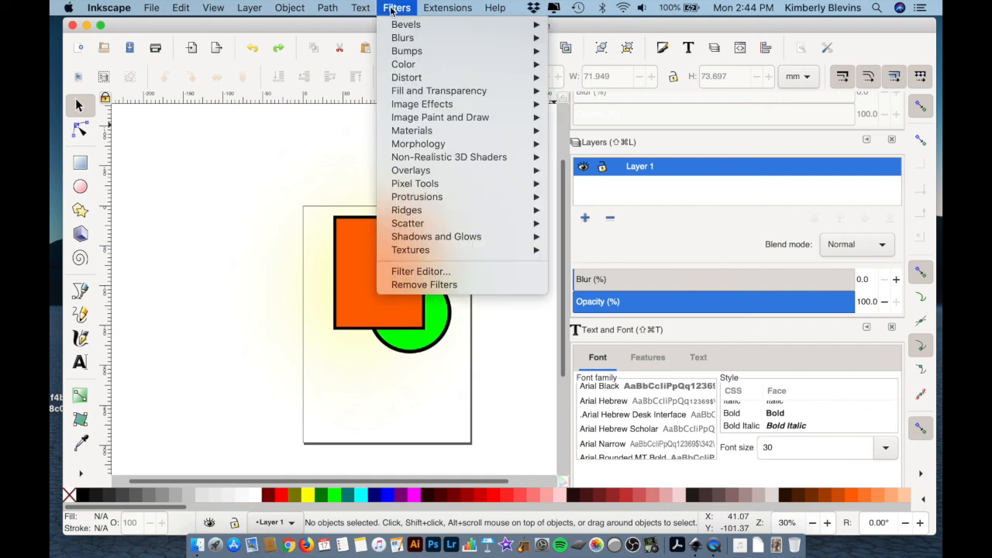
{"action": "mouse_move", "coordinate": [392, 30]}
{"action": "mouse_move", "coordinate": [396, 133]}
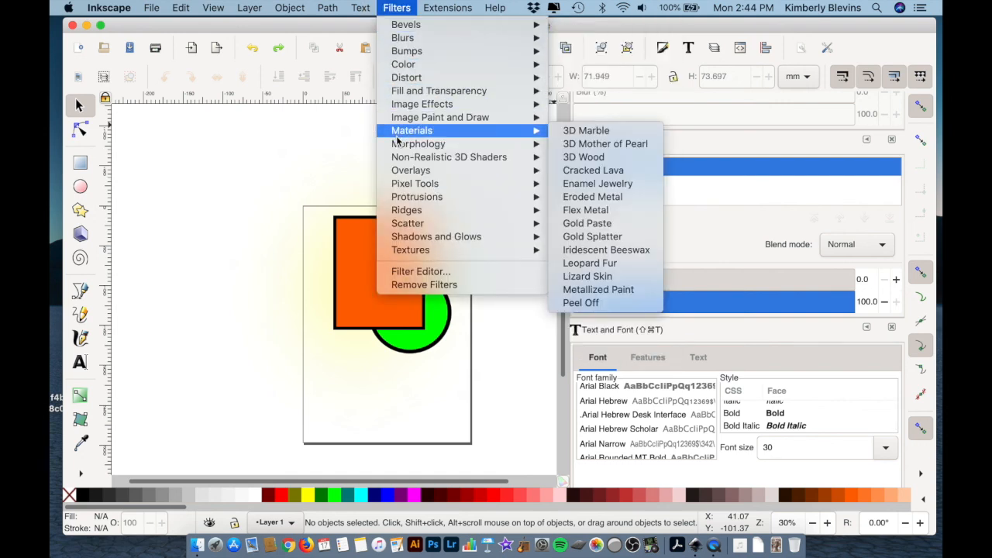
{"action": "left_click", "coordinate": [396, 8]}
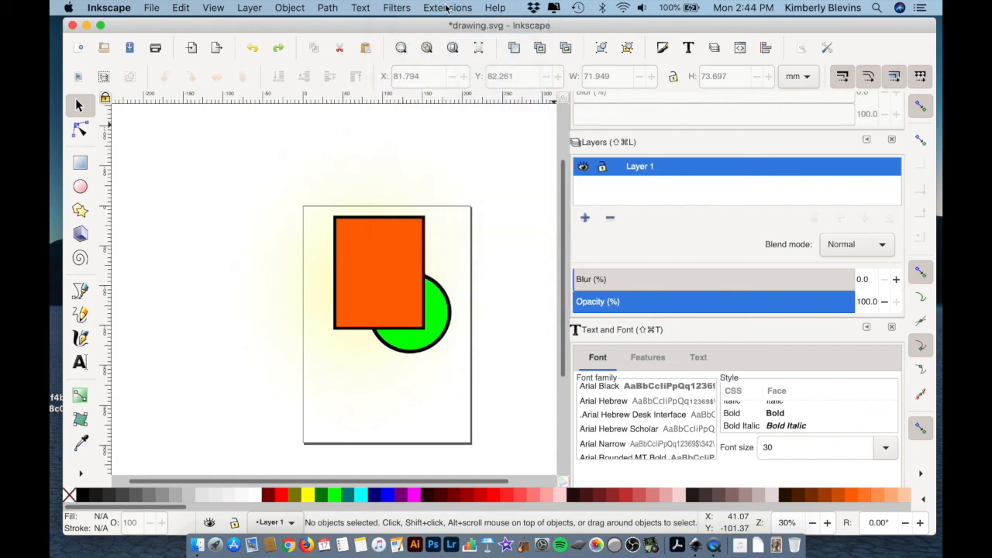
Review the available extension categories, including the Visualize Path extensions, without applying any
{"action": "left_click", "coordinate": [446, 9]}
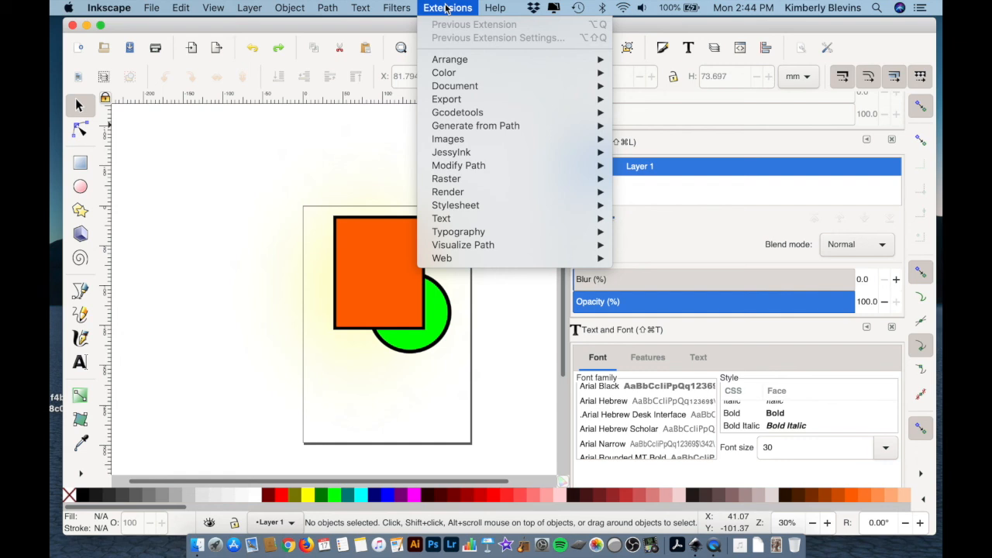
{"action": "mouse_move", "coordinate": [443, 62]}
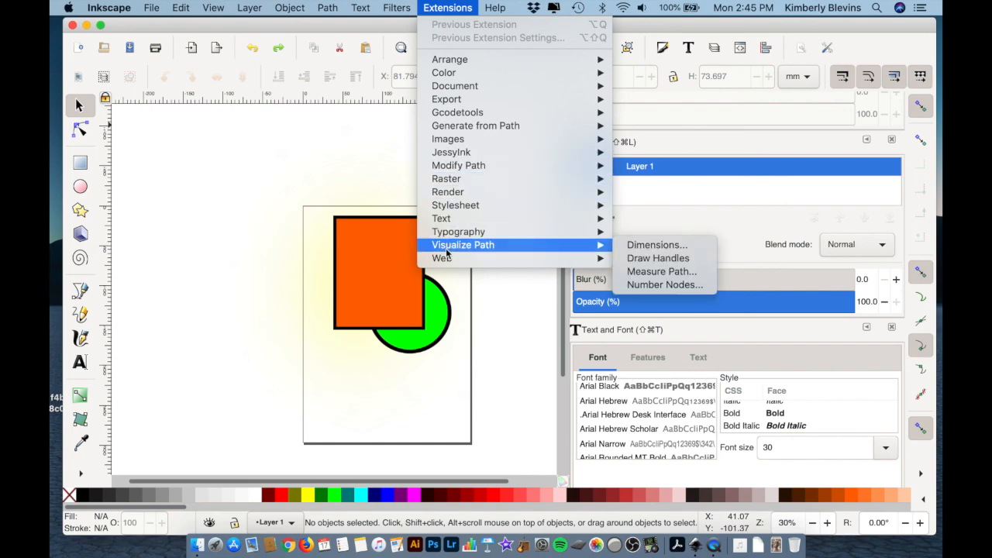
{"action": "mouse_move", "coordinate": [499, 6]}
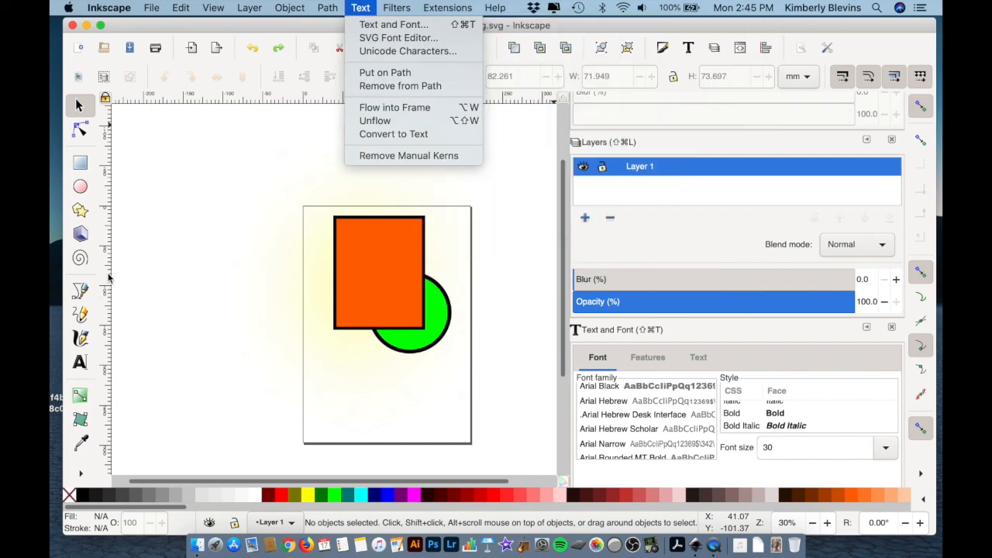
{"action": "left_click", "coordinate": [236, 199]}
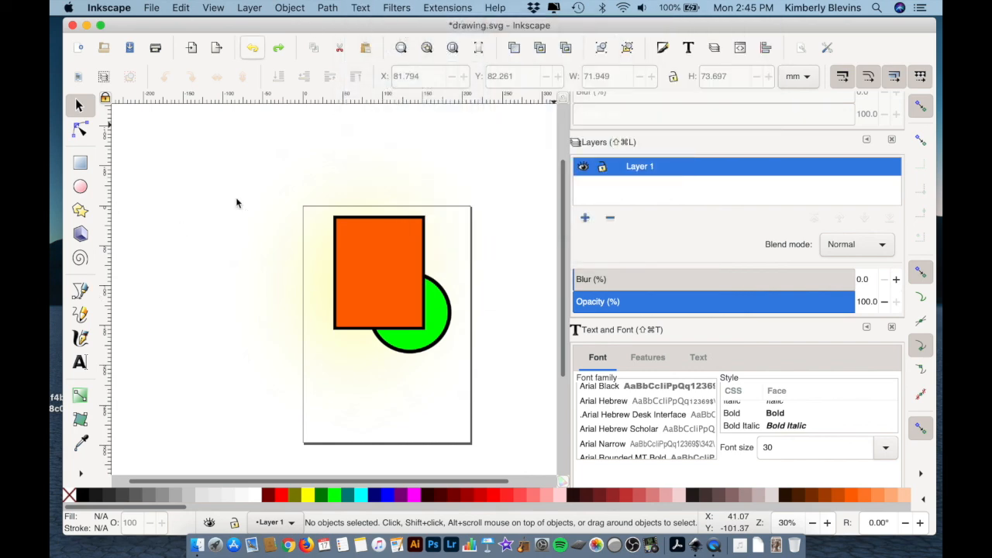